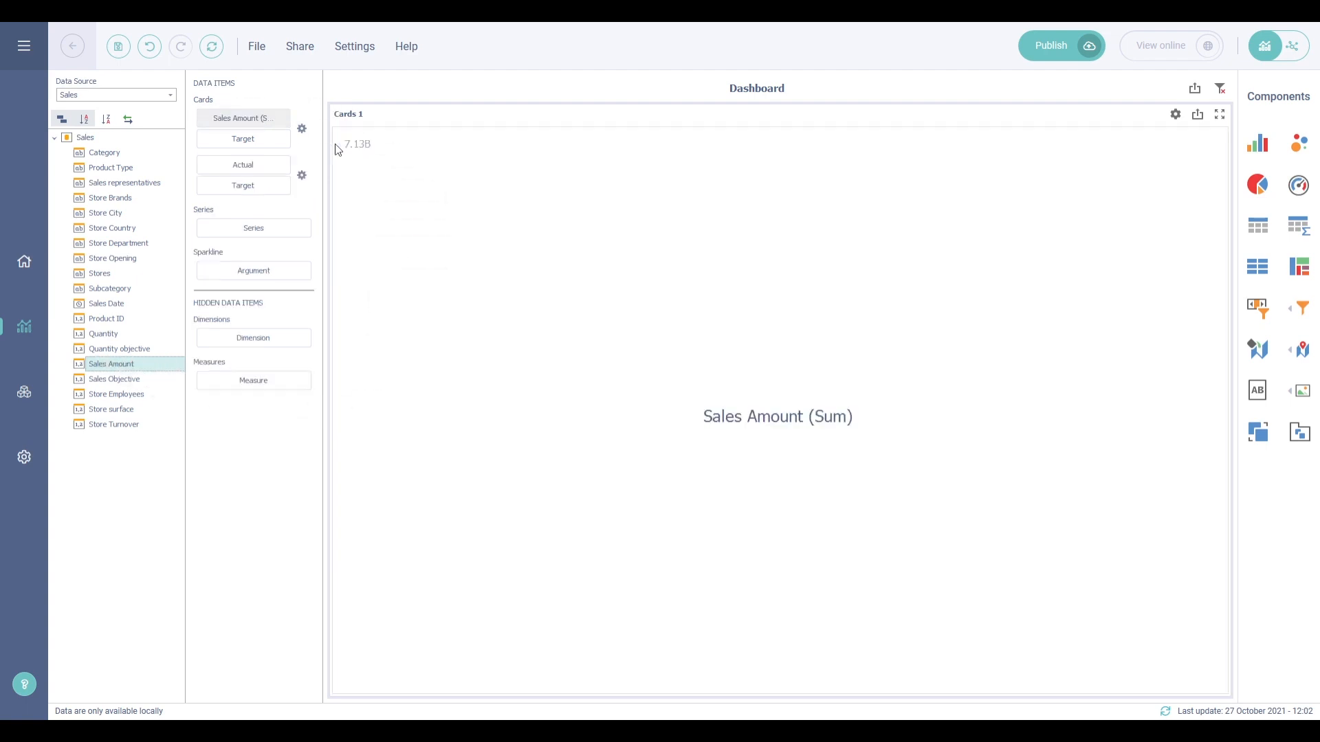
Set Sales Objective as the target for Sales Amount, keeping both aggregated as Sum, and split the cards by Sales representatives.
click(282, 119)
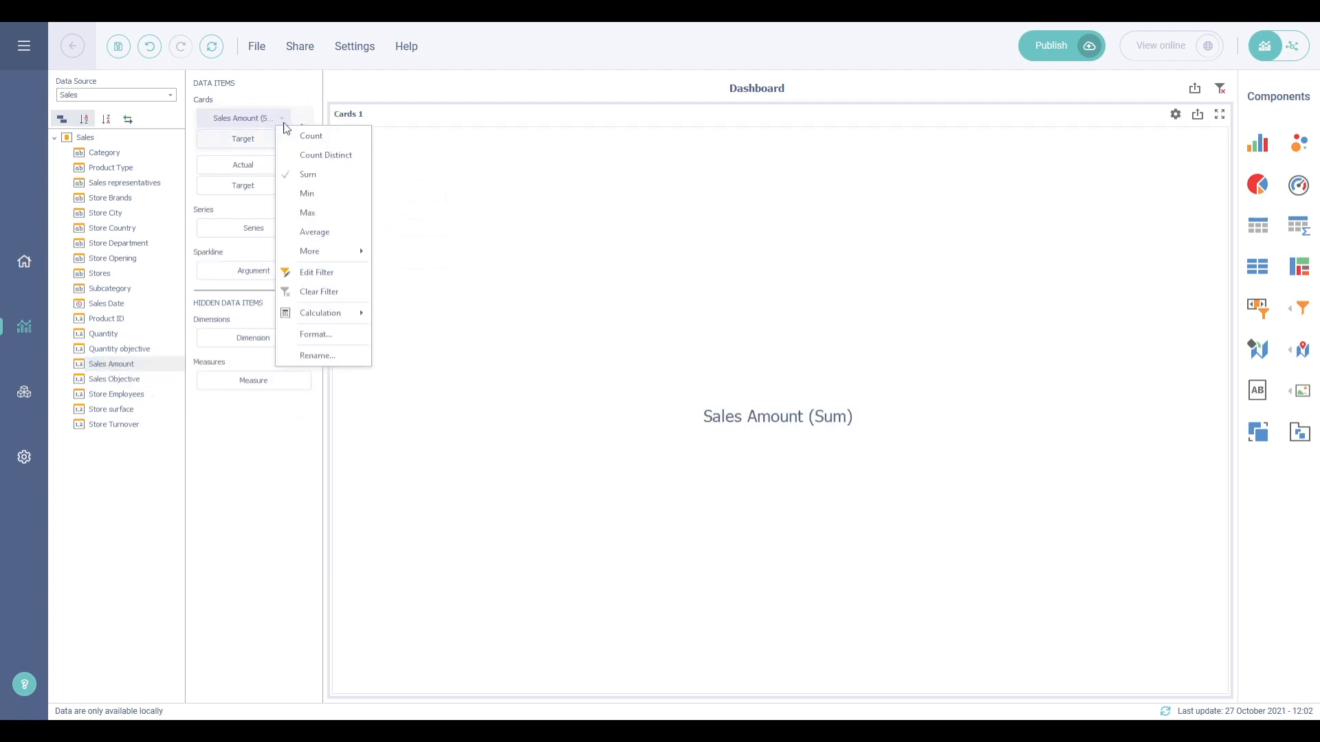
click(321, 183)
drag(166, 383, 247, 141)
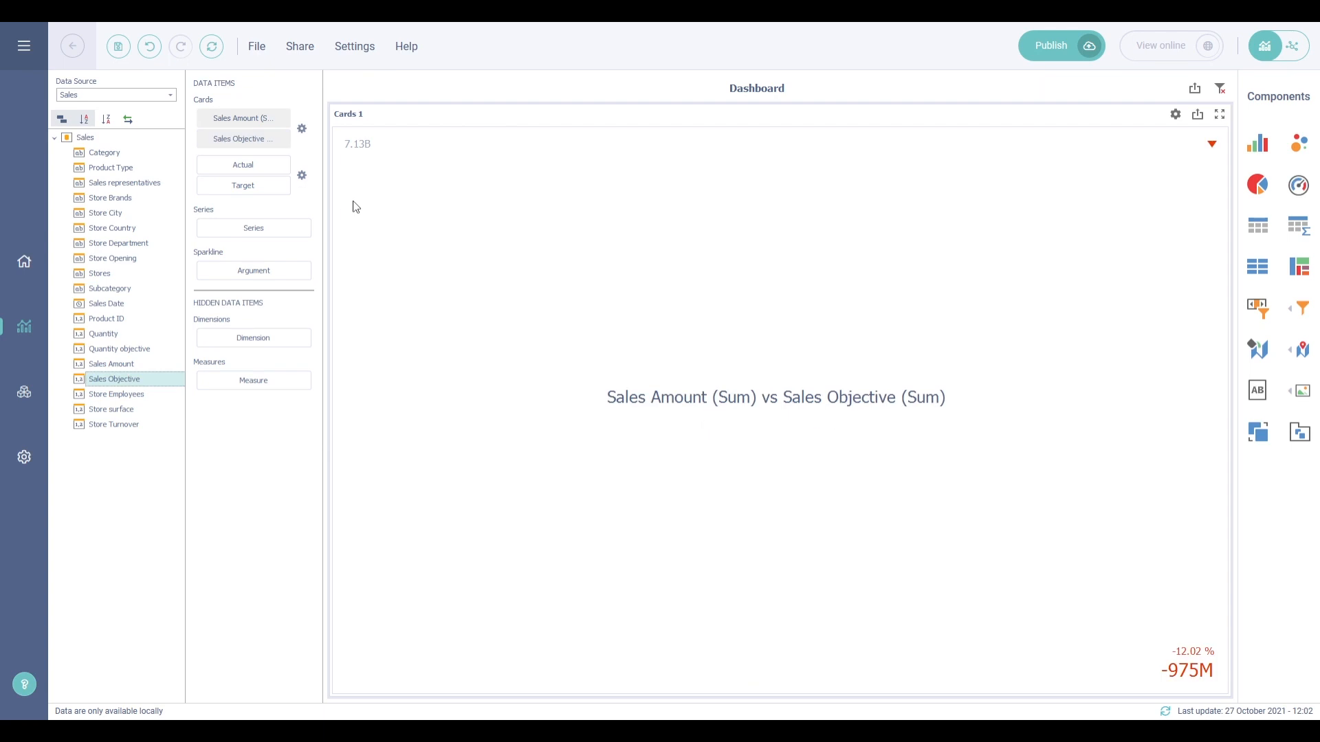
click(282, 139)
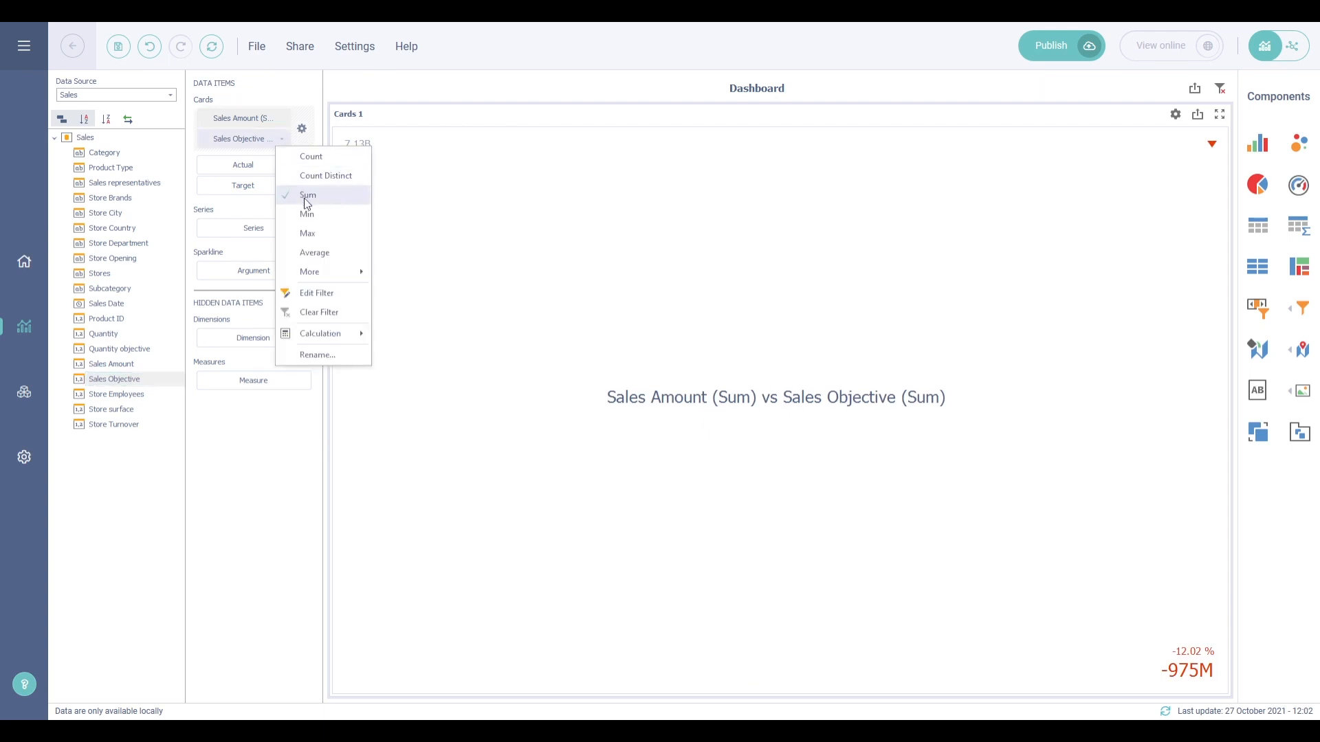
click(306, 200)
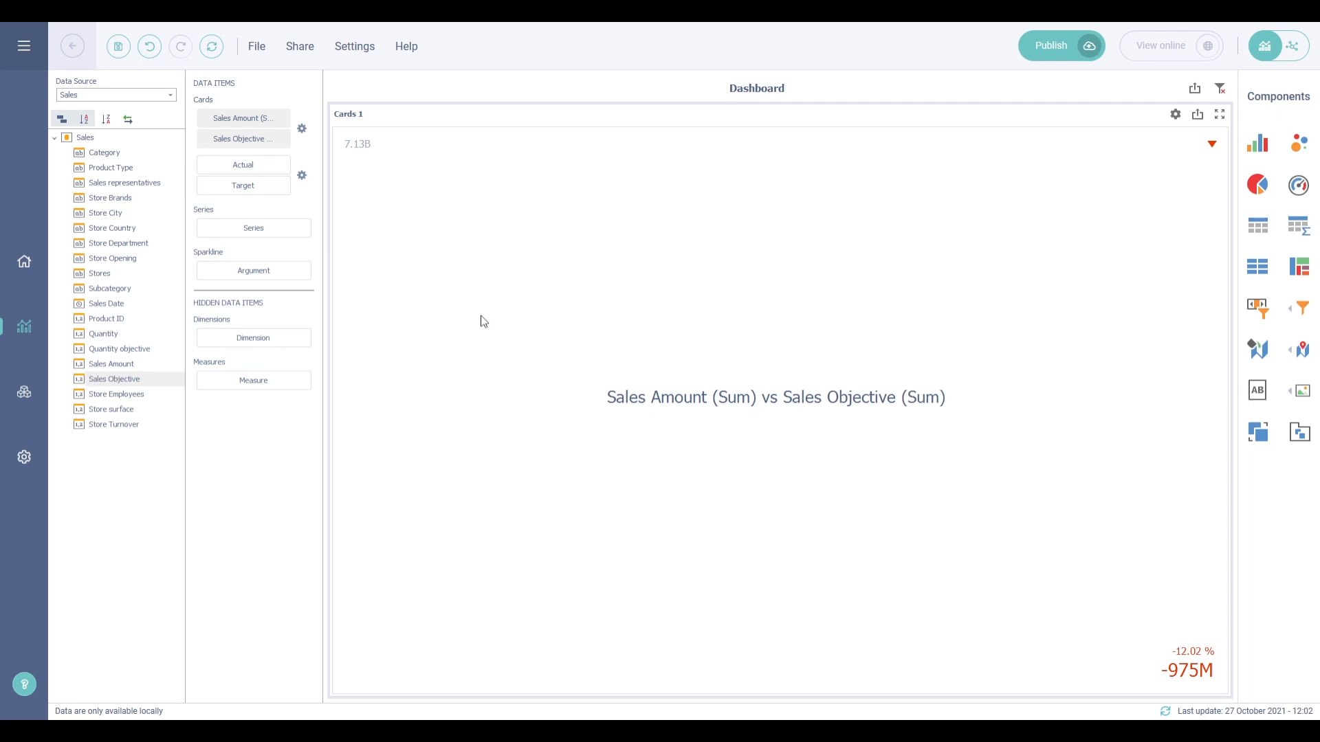
drag(164, 185, 224, 233)
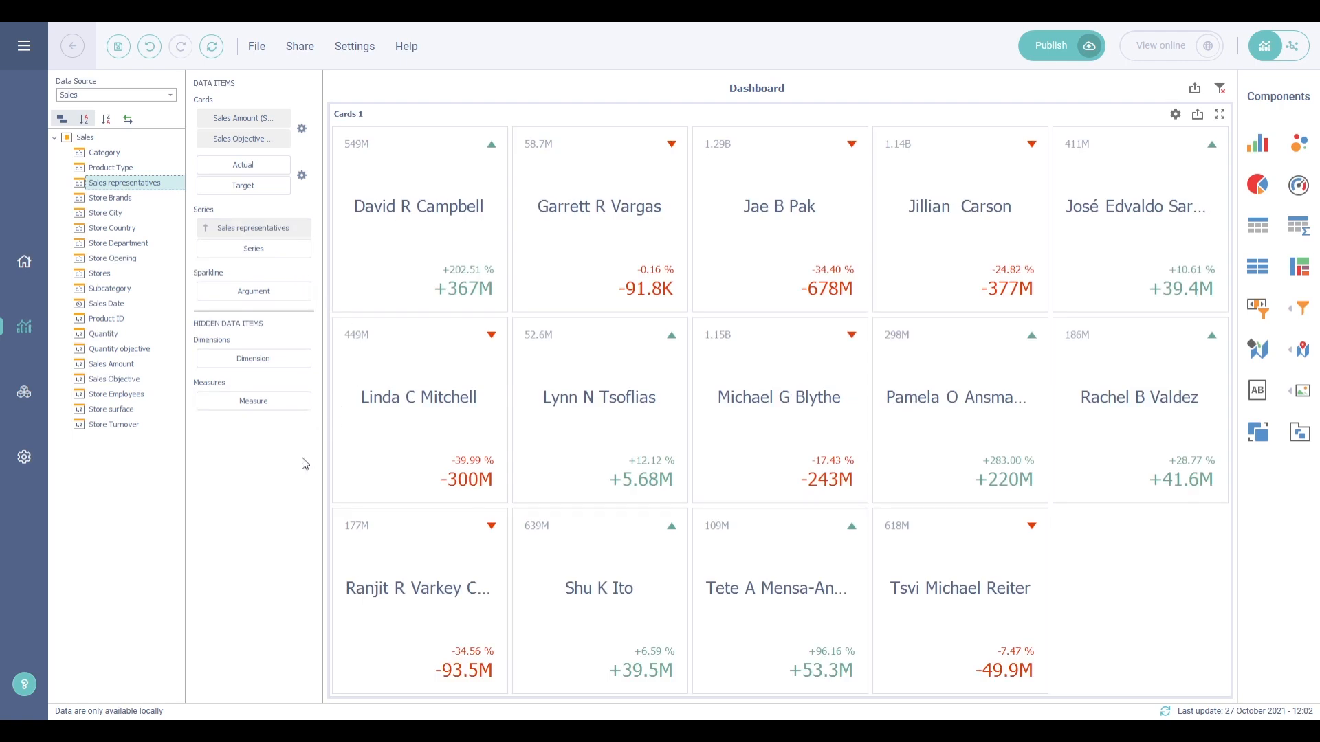
Try the Centered, Compact and Lightweight layout templates on the Sales Amount card.
click(302, 129)
drag(550, 231, 841, 297)
click(820, 377)
click(818, 387)
click(1112, 564)
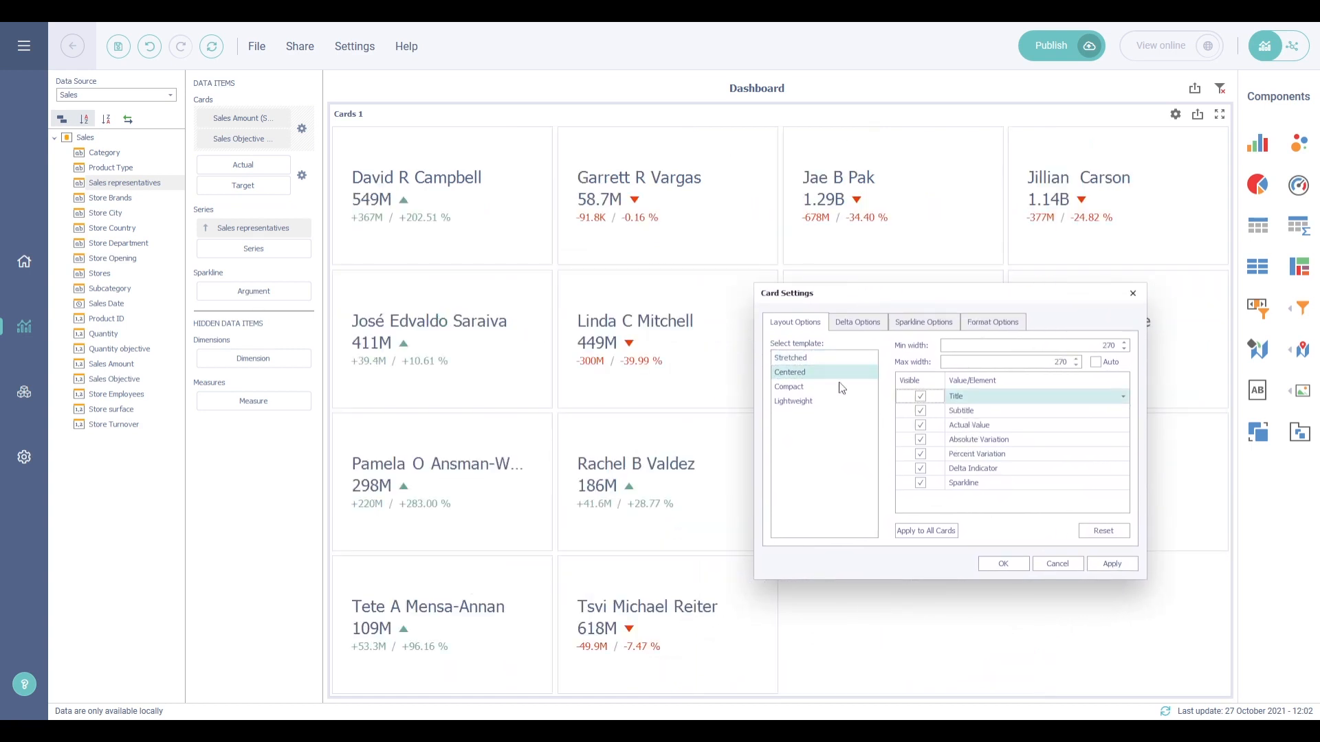
click(814, 402)
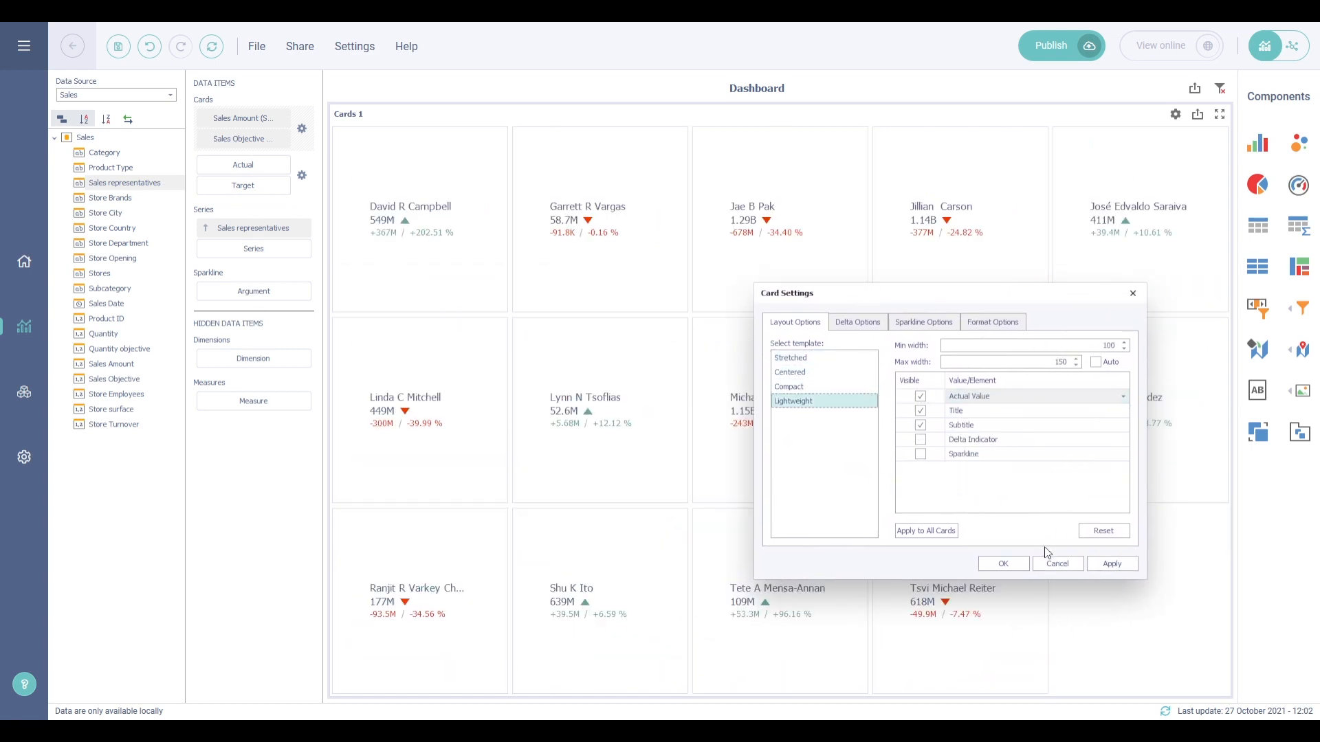
click(1109, 566)
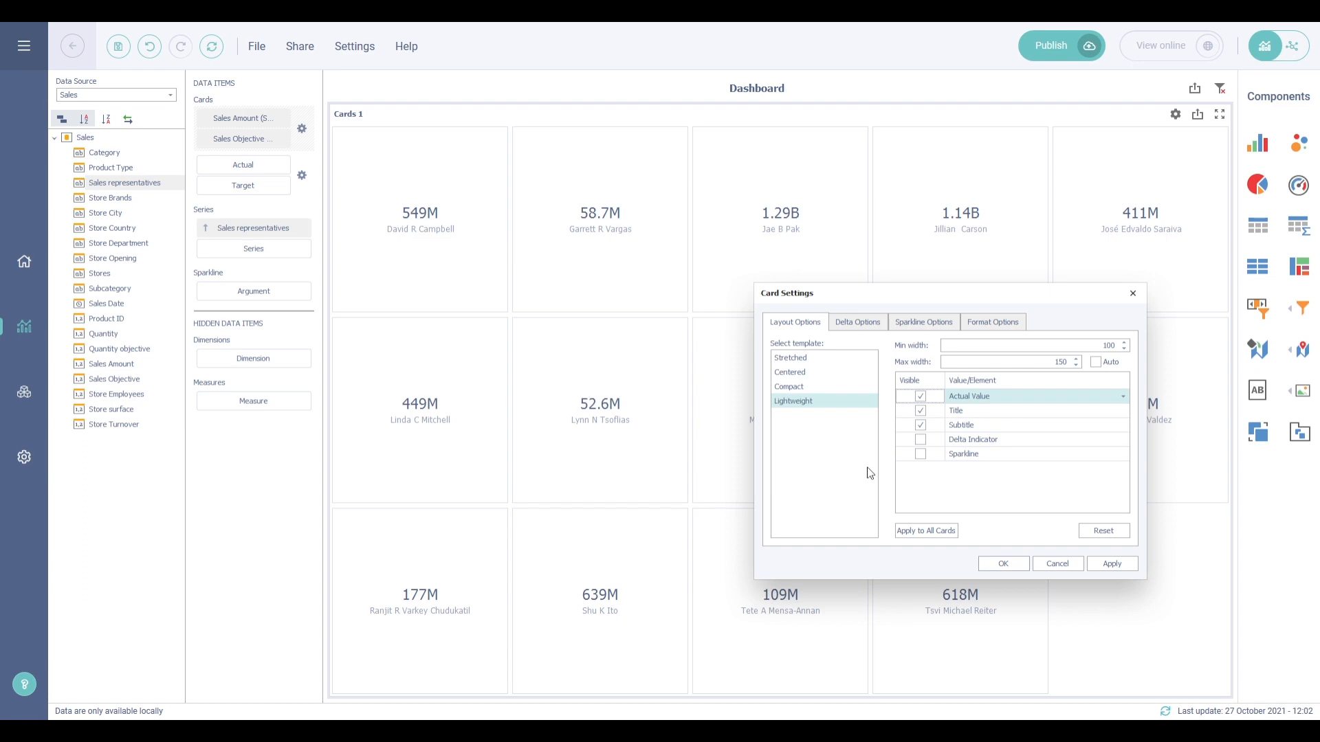
Show the Delta Indicator and Sparkline, hide the Title in the Lightweight layout, and apply the changes.
click(926, 440)
click(926, 455)
click(921, 411)
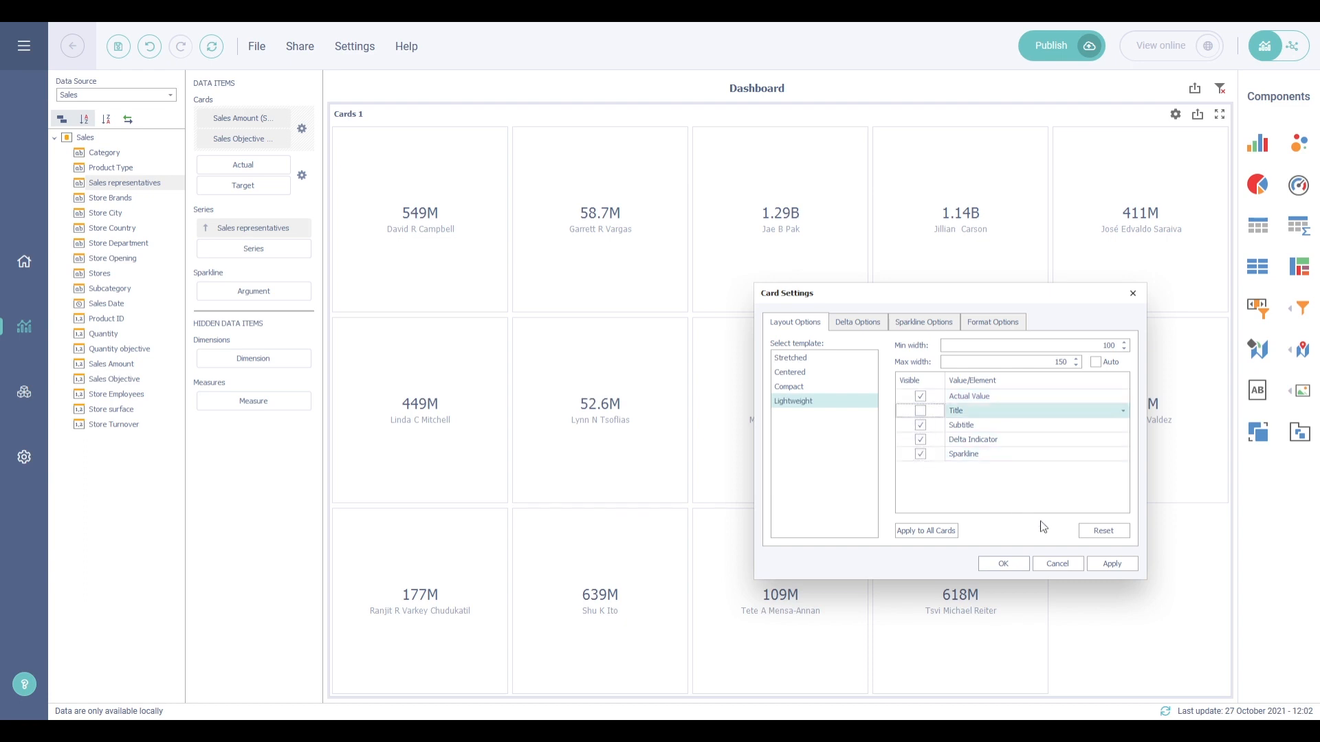
click(1109, 564)
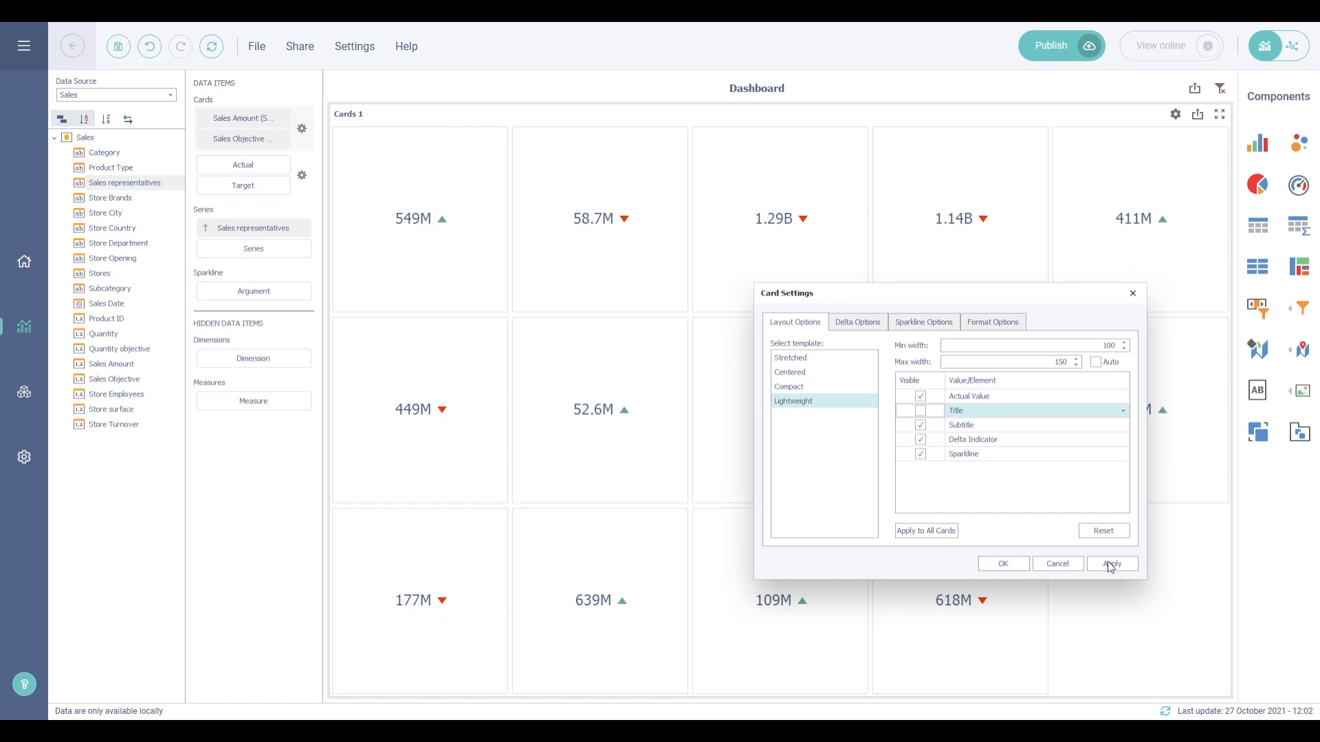
Apply the Compact template with Absolute Variation hidden and Percent of Target shown in place of Percent Variation.
click(851, 388)
click(924, 441)
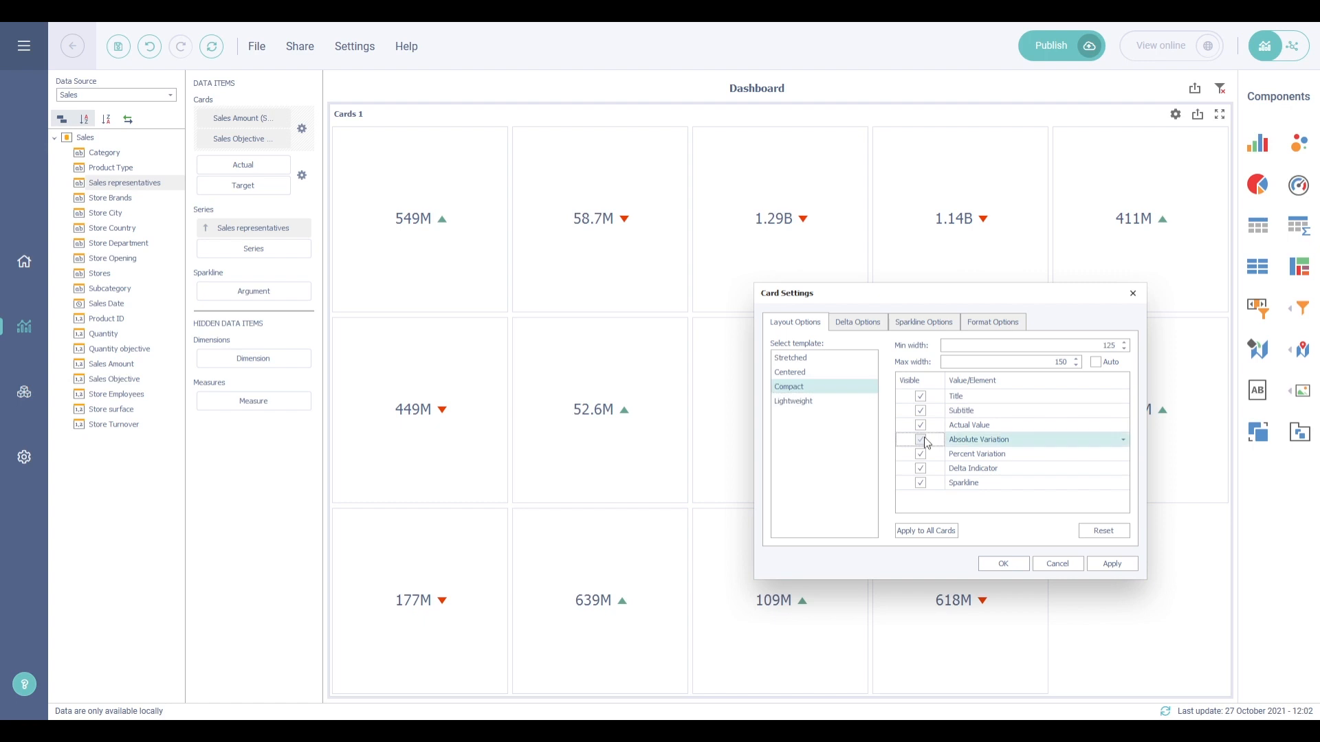
click(1058, 455)
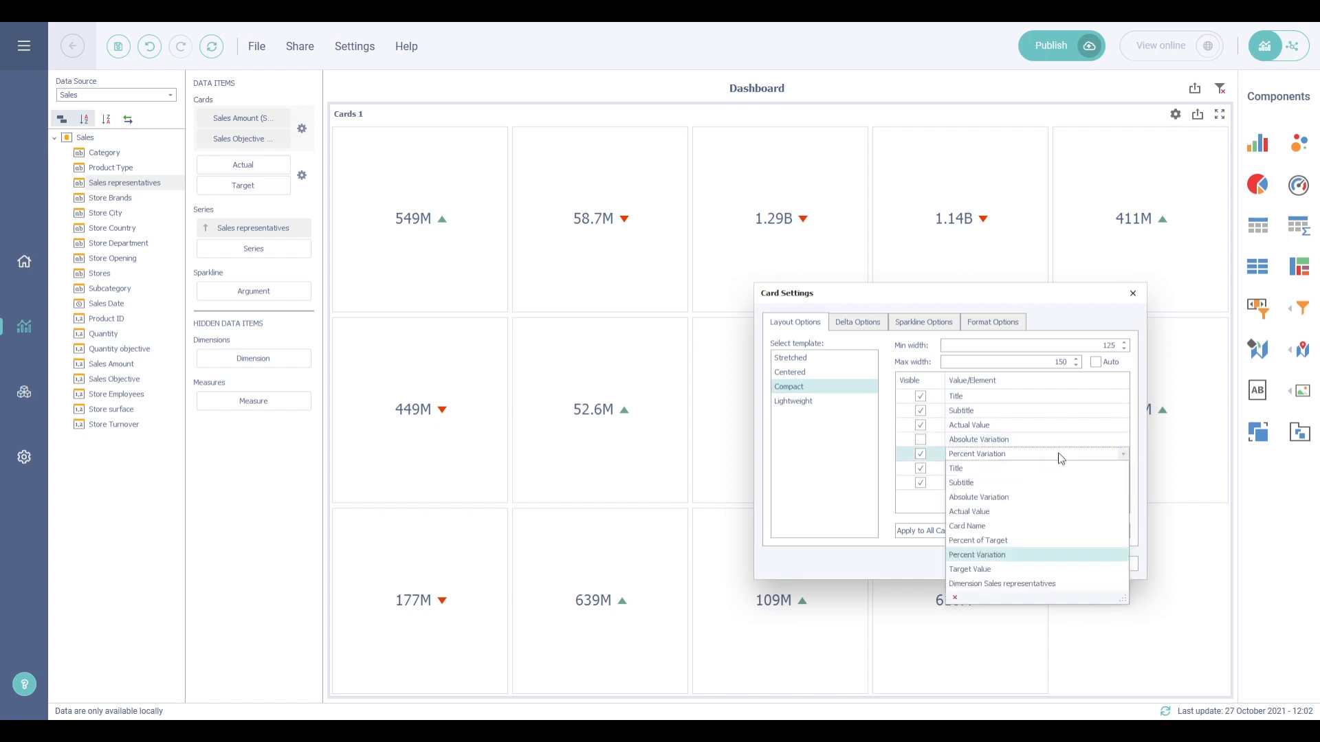
click(1050, 541)
click(1106, 565)
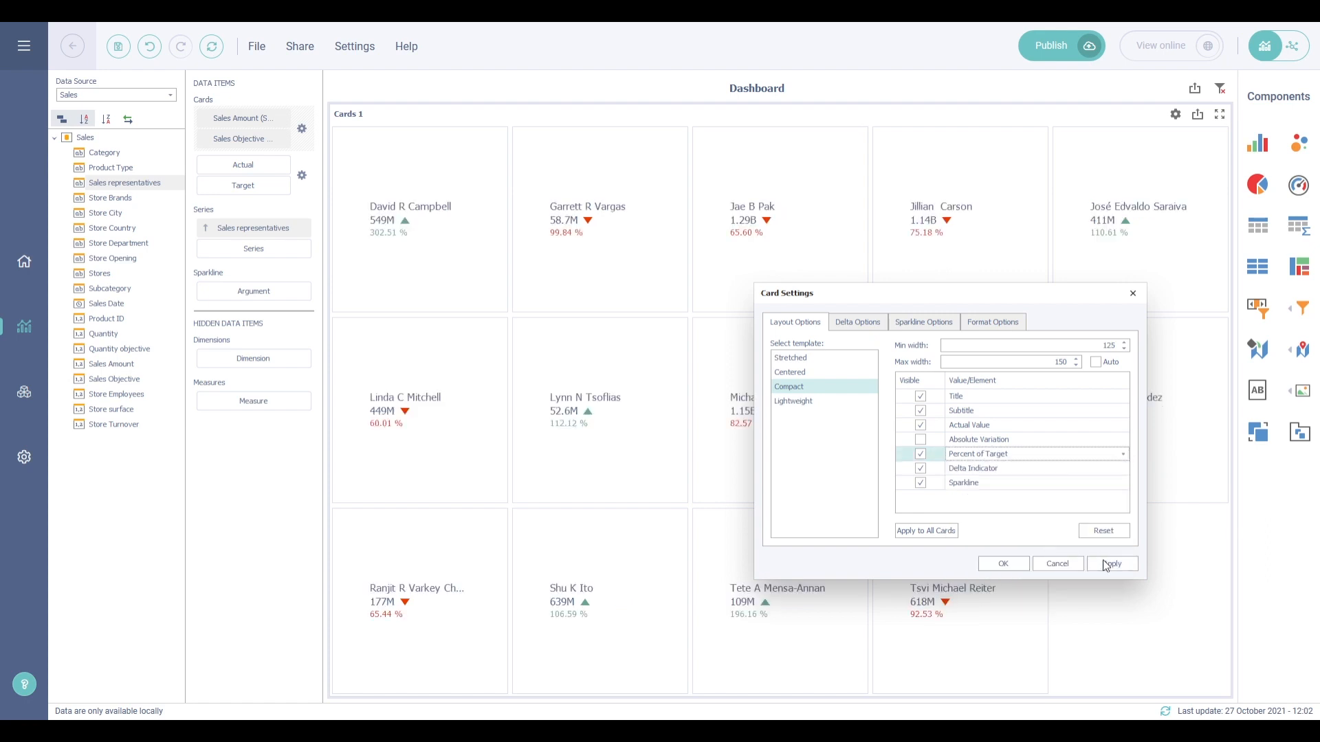
Review the result indication choices in the delta options and the sparkline options, and close the card settings.
click(866, 329)
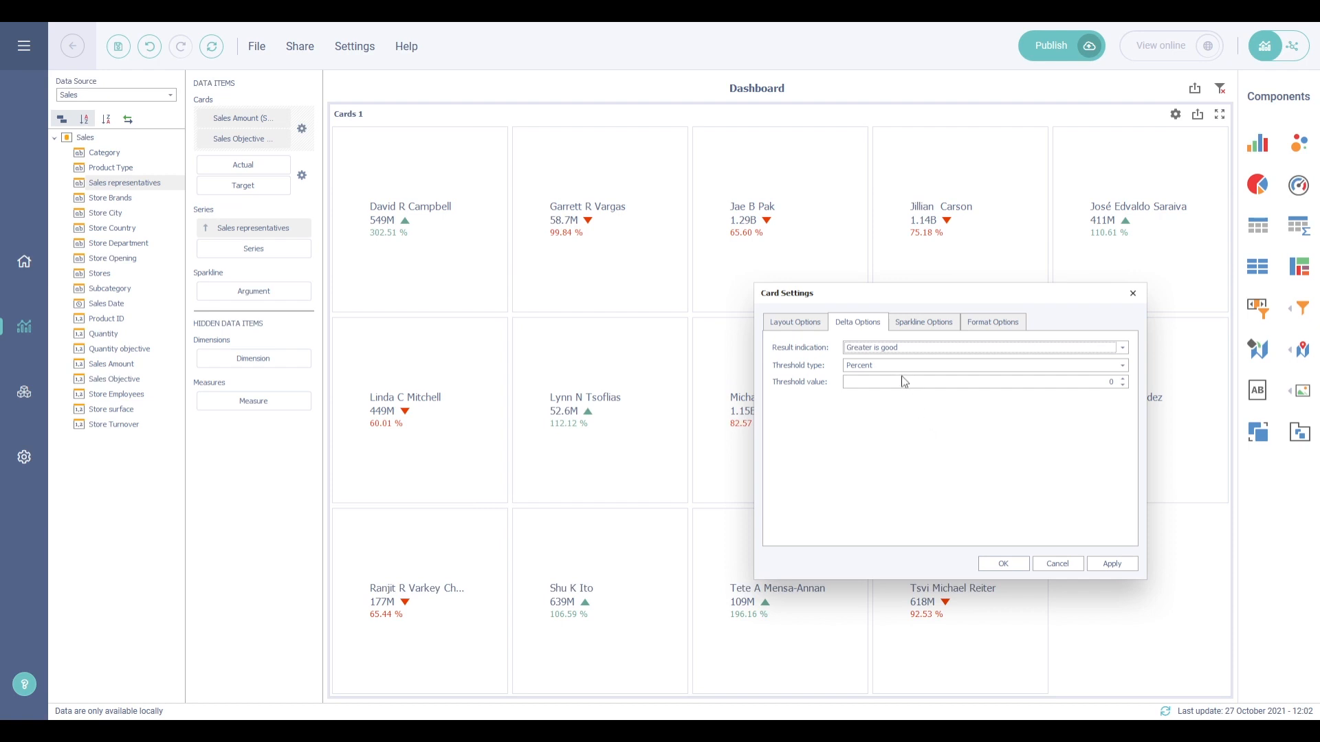
click(909, 354)
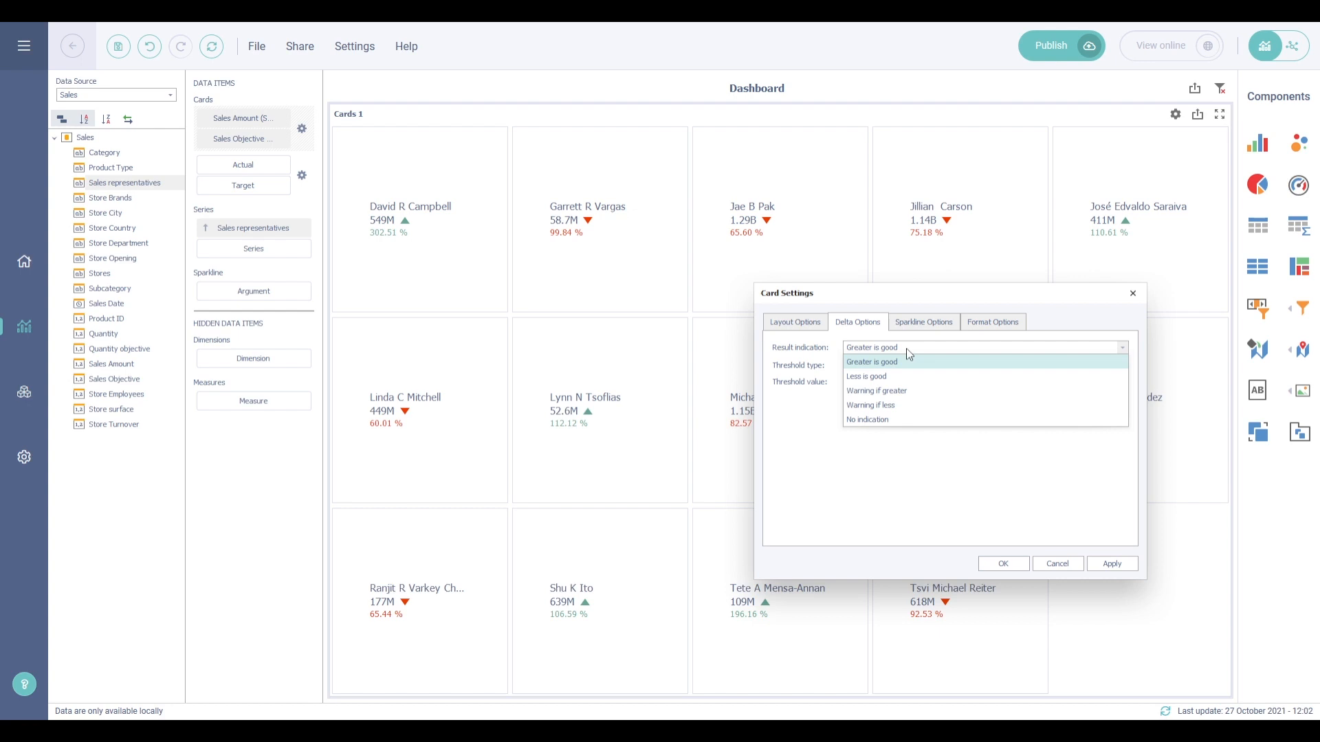
click(907, 349)
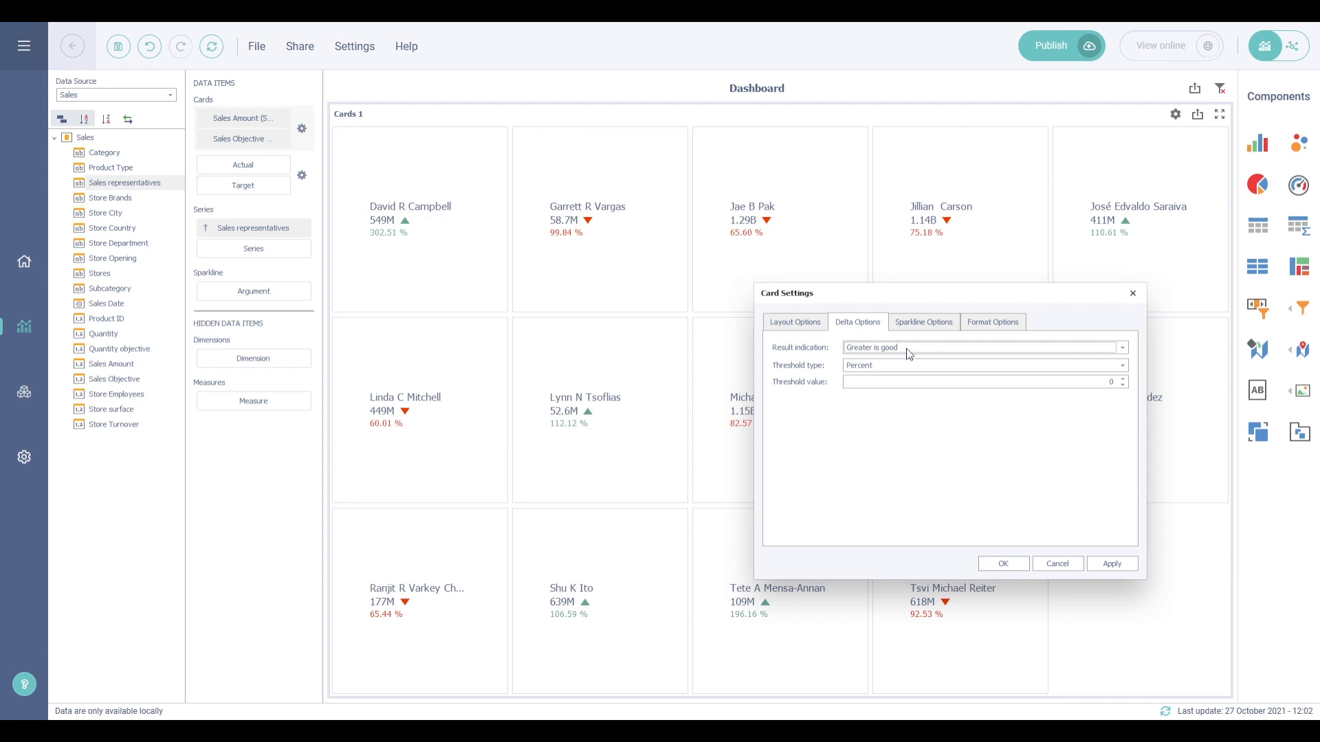
click(917, 323)
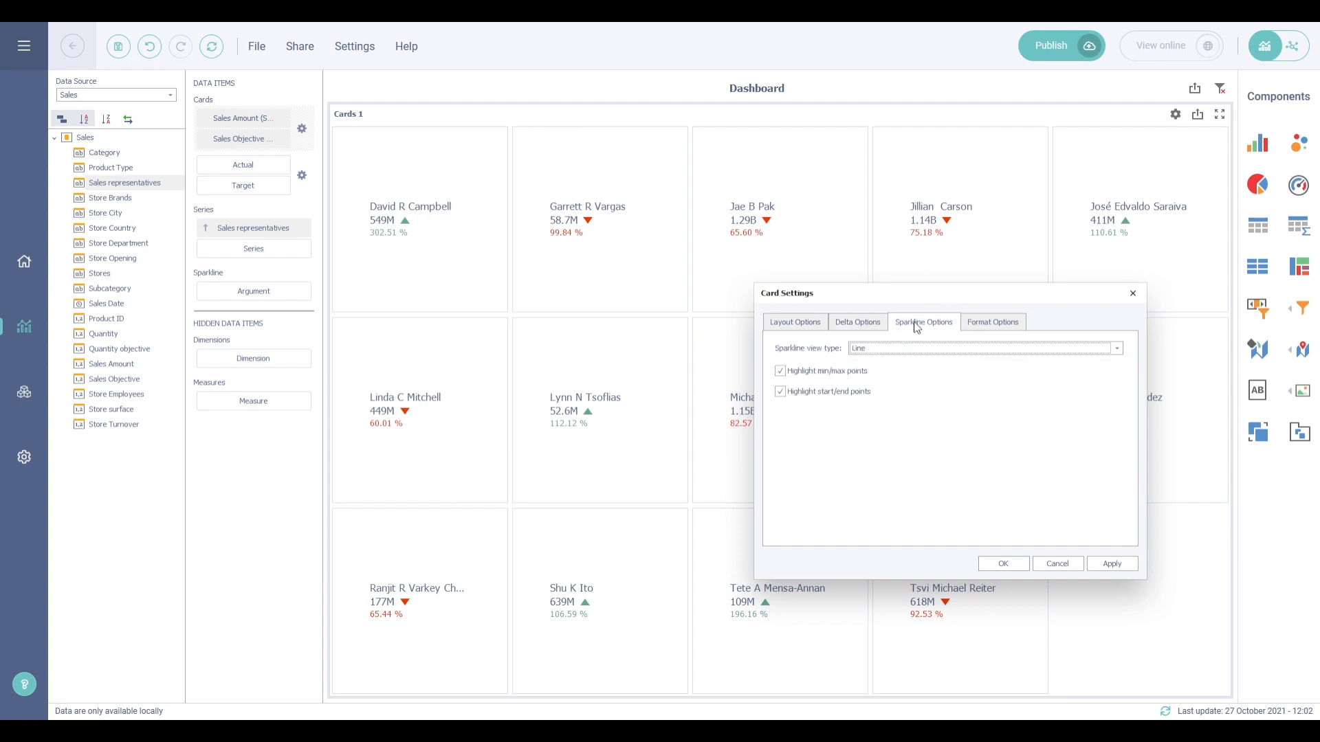
click(1004, 565)
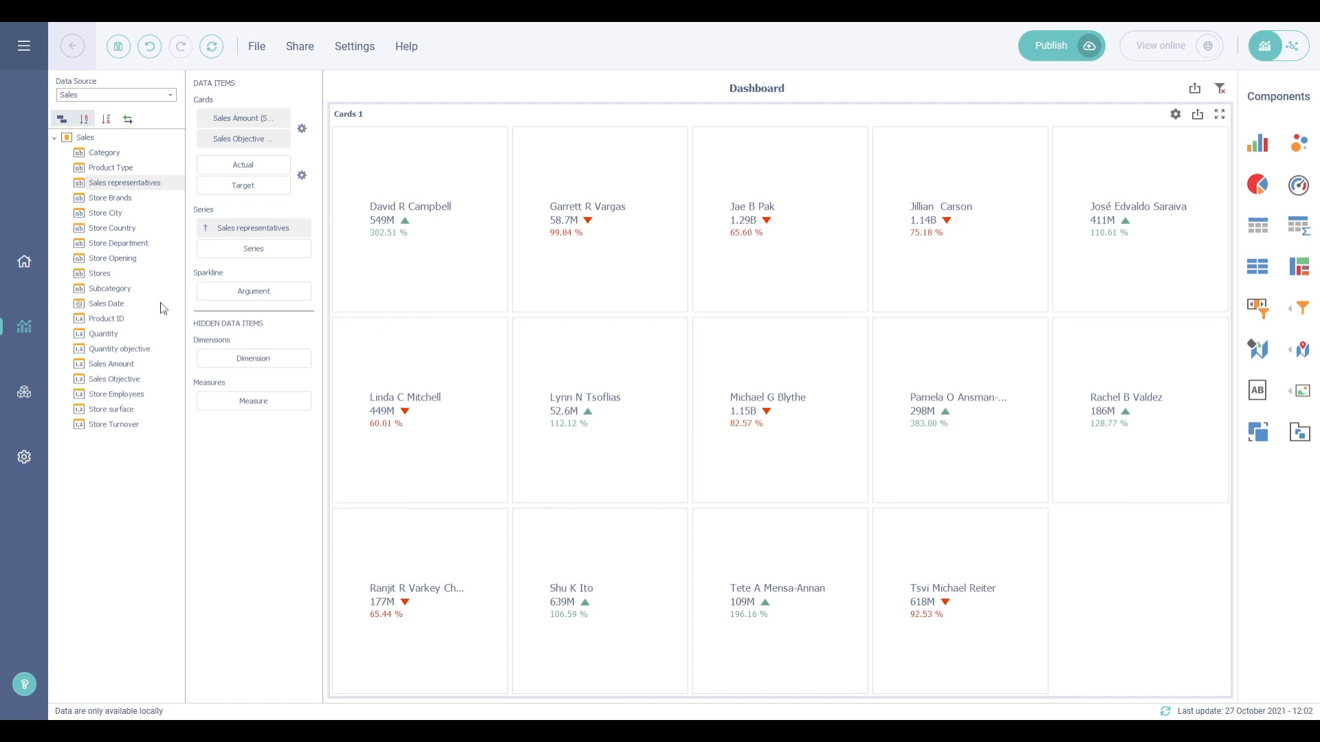
Use Sales Date as the sparkline argument and group it by Month-Year.
drag(163, 308, 236, 305)
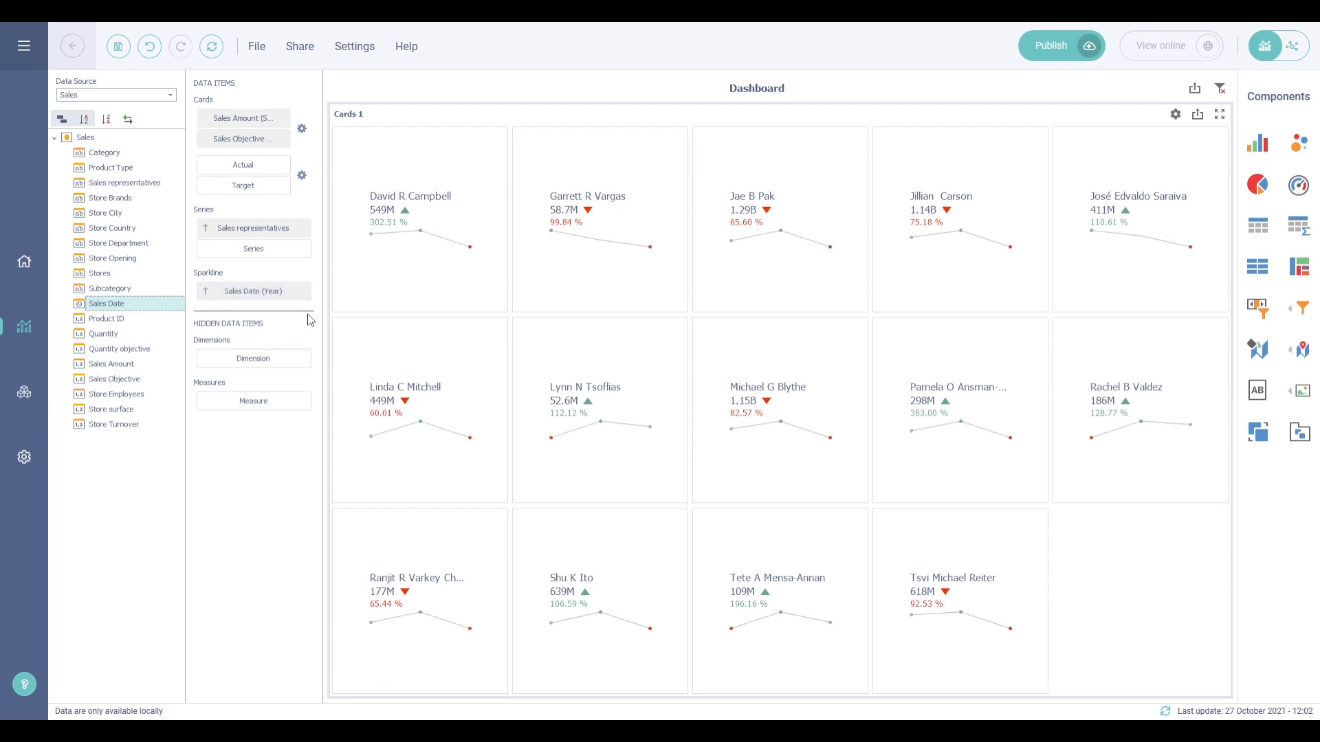
click(302, 292)
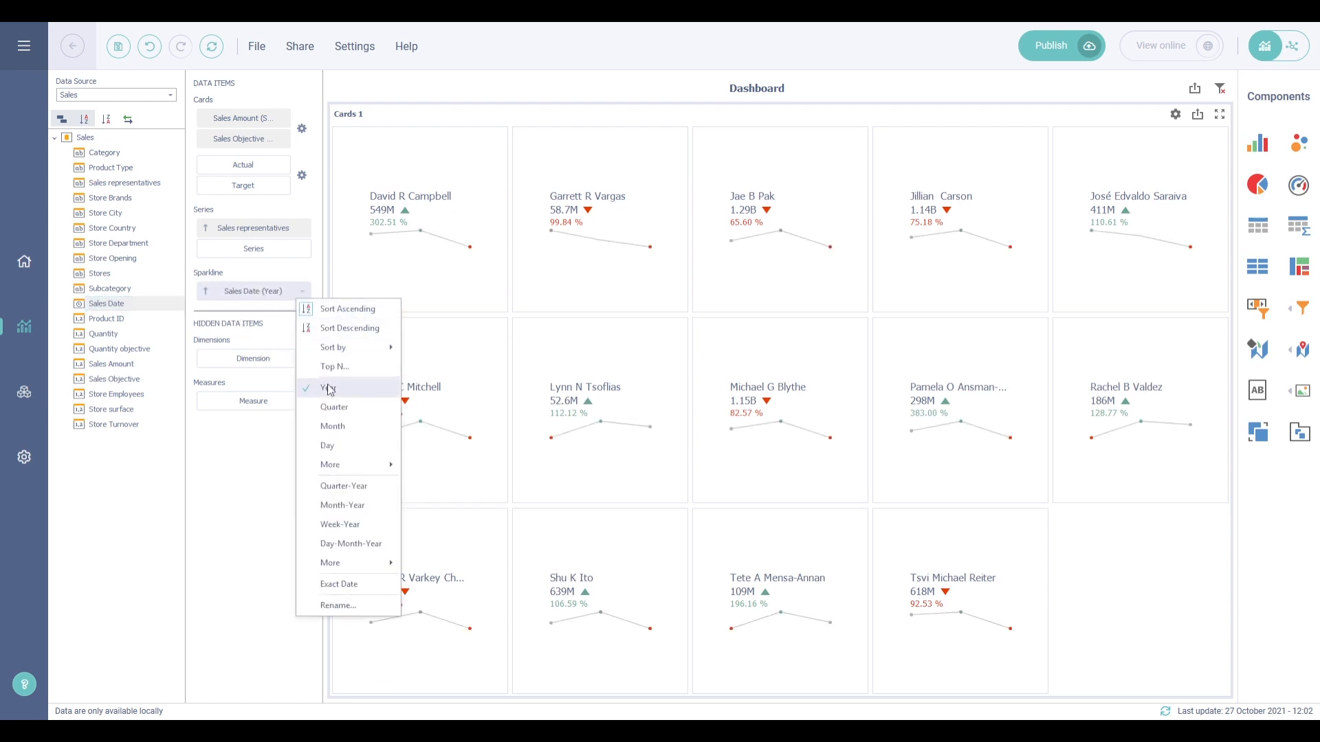
click(344, 507)
Change the Sales Amount card's sparkline view type to Area and apply it.
click(302, 129)
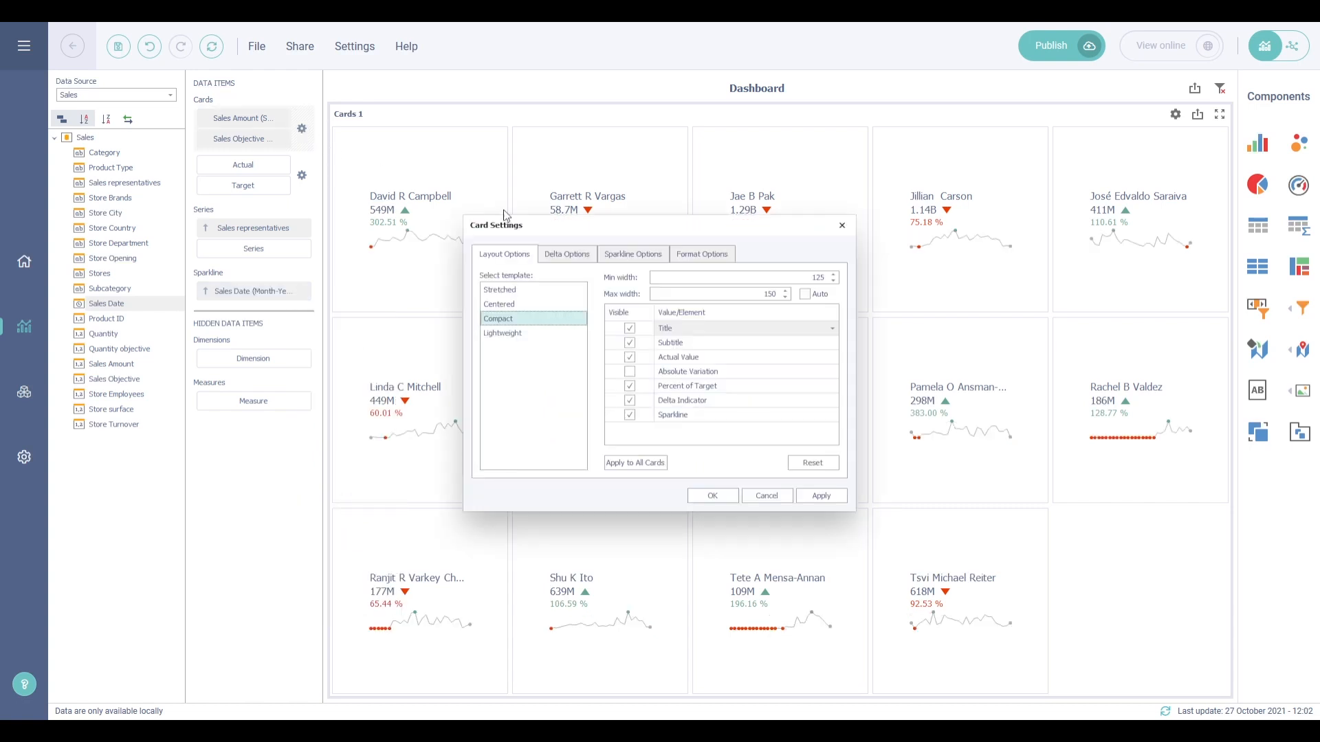
click(633, 255)
click(652, 282)
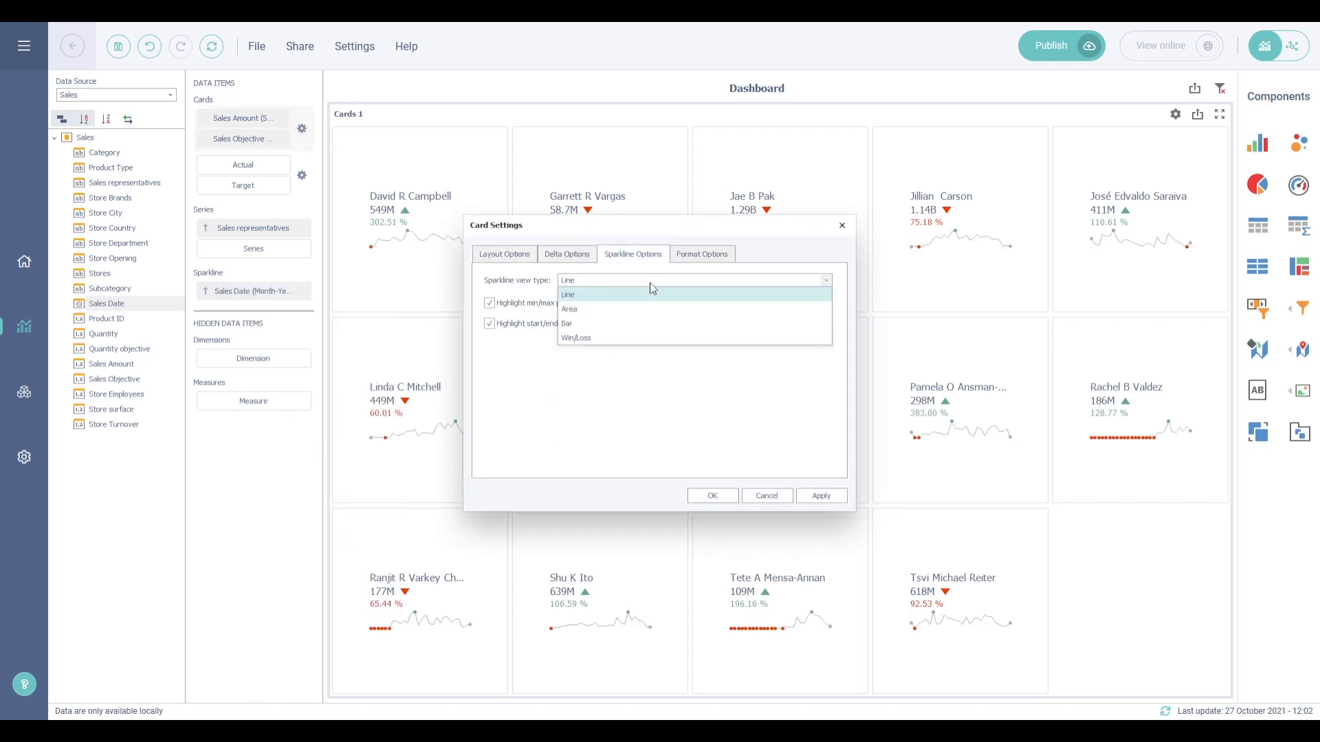
click(645, 310)
click(822, 496)
Examine the format options for the target value, absolute variation, percent of target and percent variation.
drag(714, 236, 597, 375)
click(591, 393)
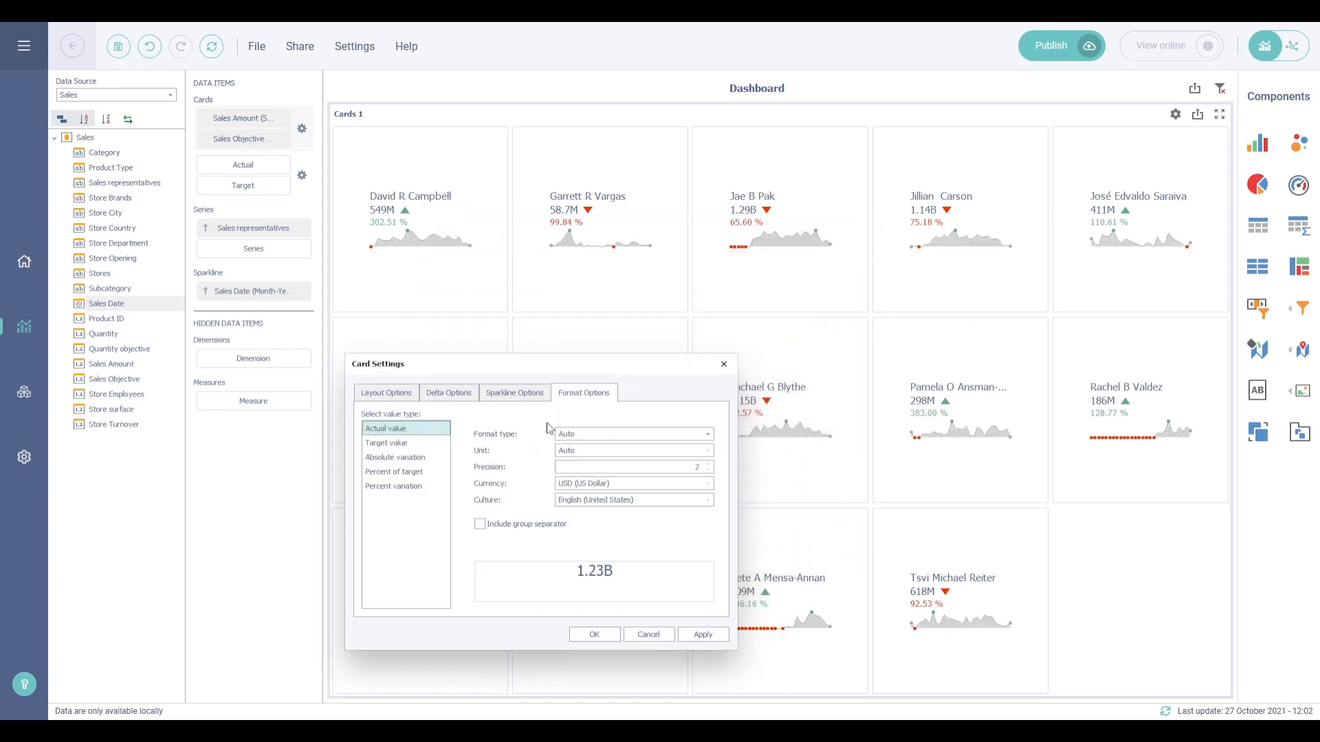
click(415, 445)
click(417, 457)
click(422, 473)
click(417, 487)
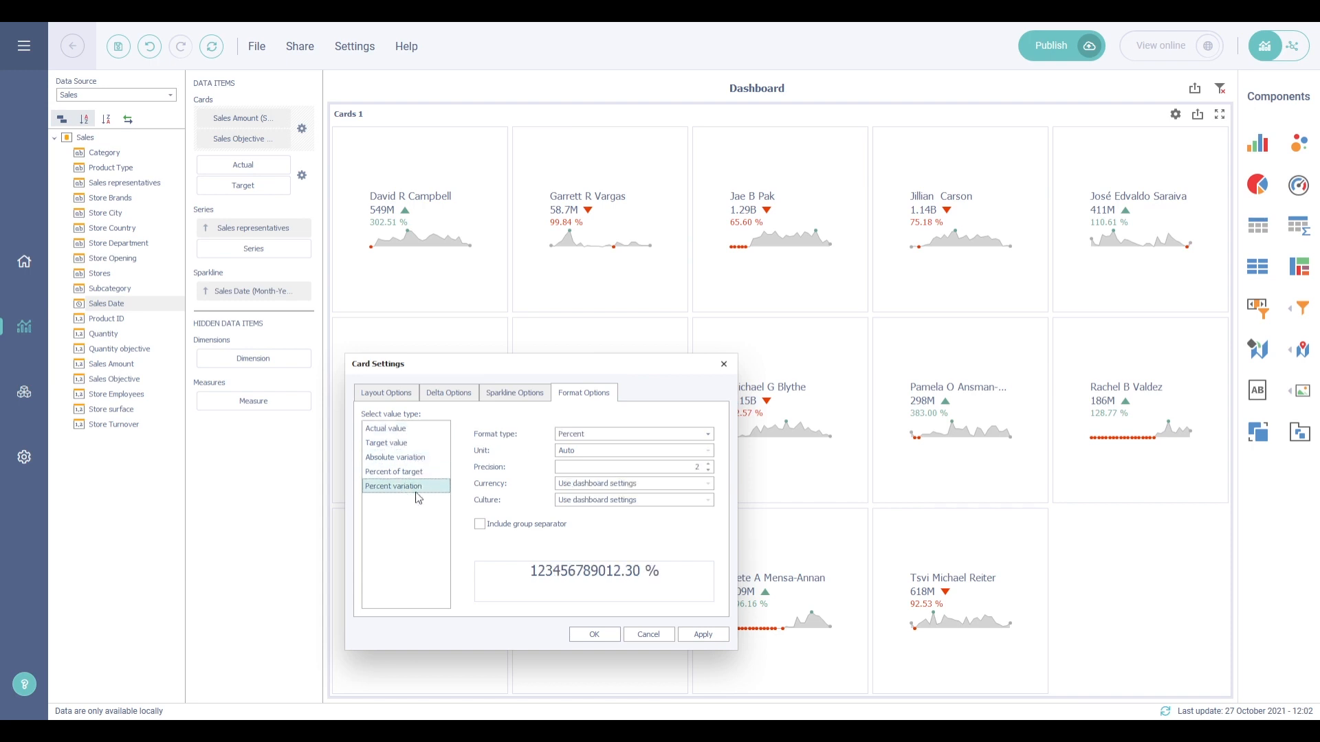
Format the card's actual value as Currency with the unit Ones and precision 0, and accept the card settings.
click(407, 430)
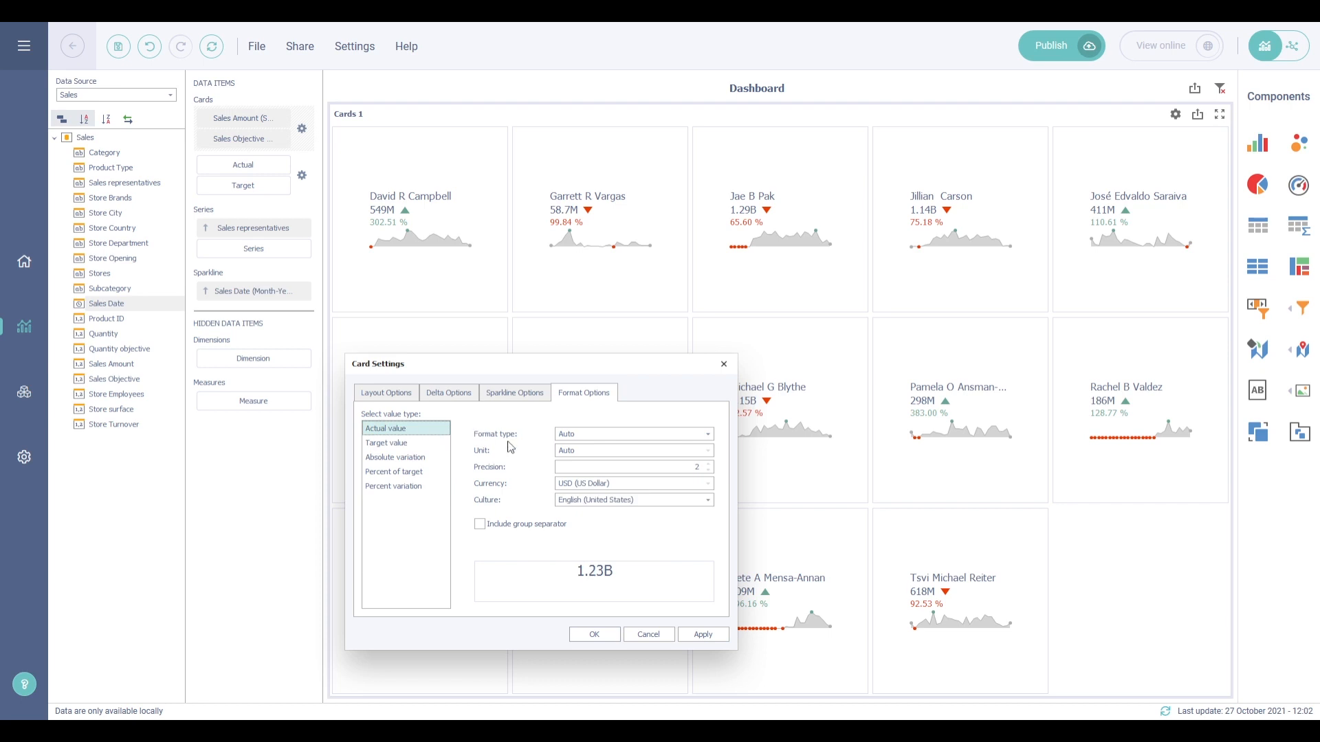
click(565, 436)
click(589, 470)
click(582, 452)
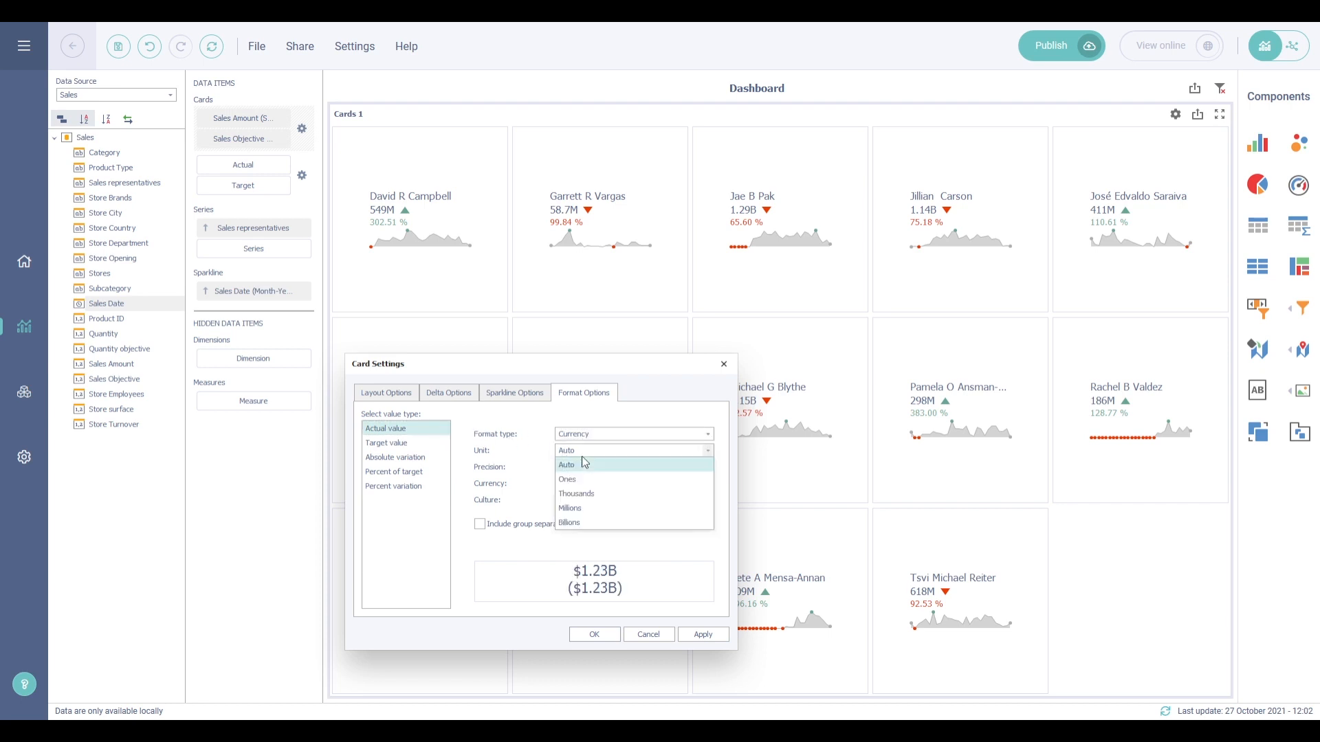
click(576, 479)
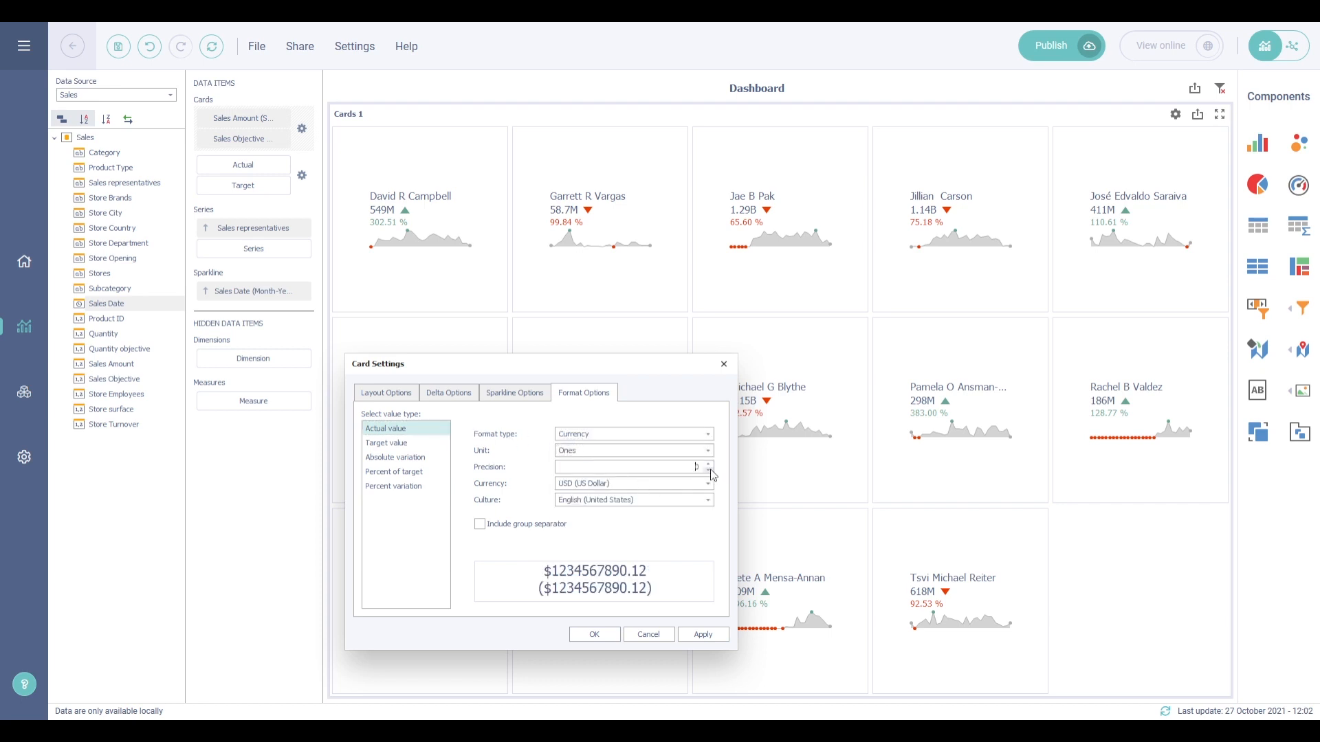
click(703, 635)
click(594, 634)
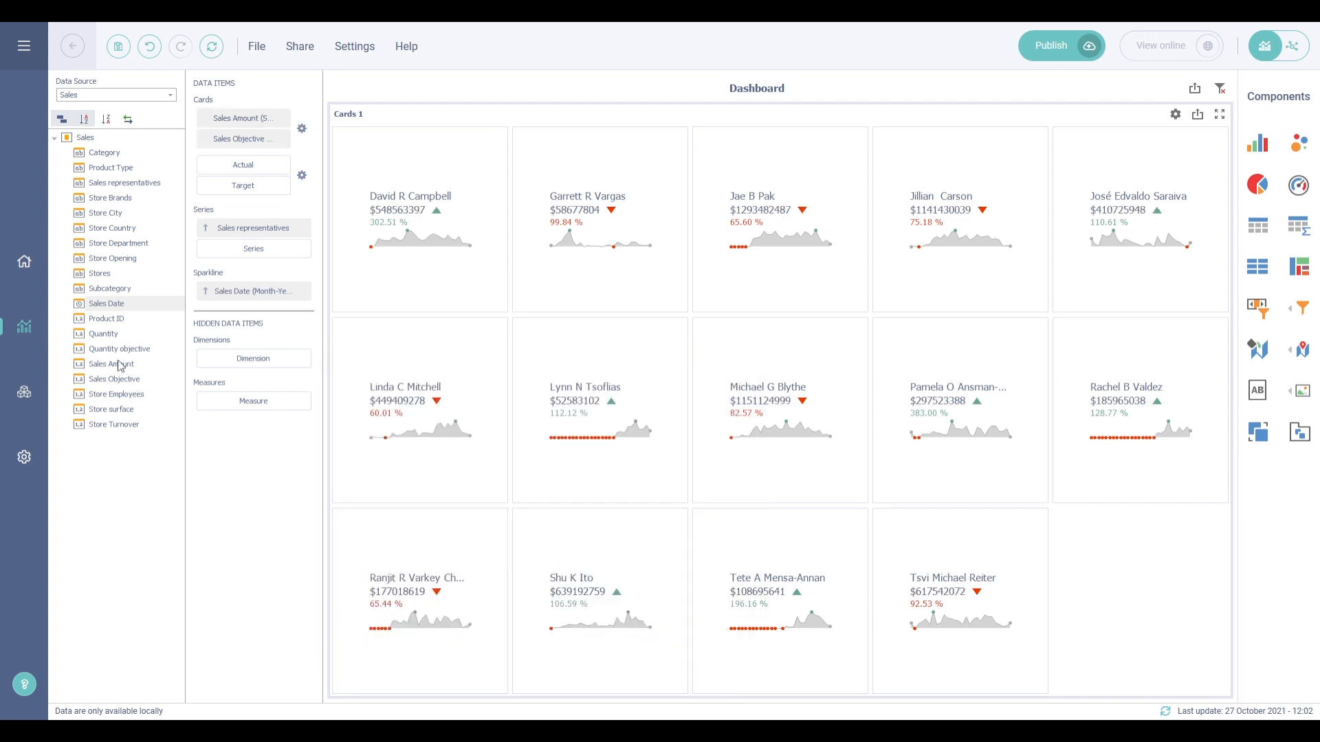
Add a second card comparing Quantity with Quantity objective, display it, and switch back to Sales Amount vs Sales Objective.
drag(110, 342, 241, 166)
drag(154, 349, 243, 185)
click(1198, 113)
click(1190, 153)
click(1197, 113)
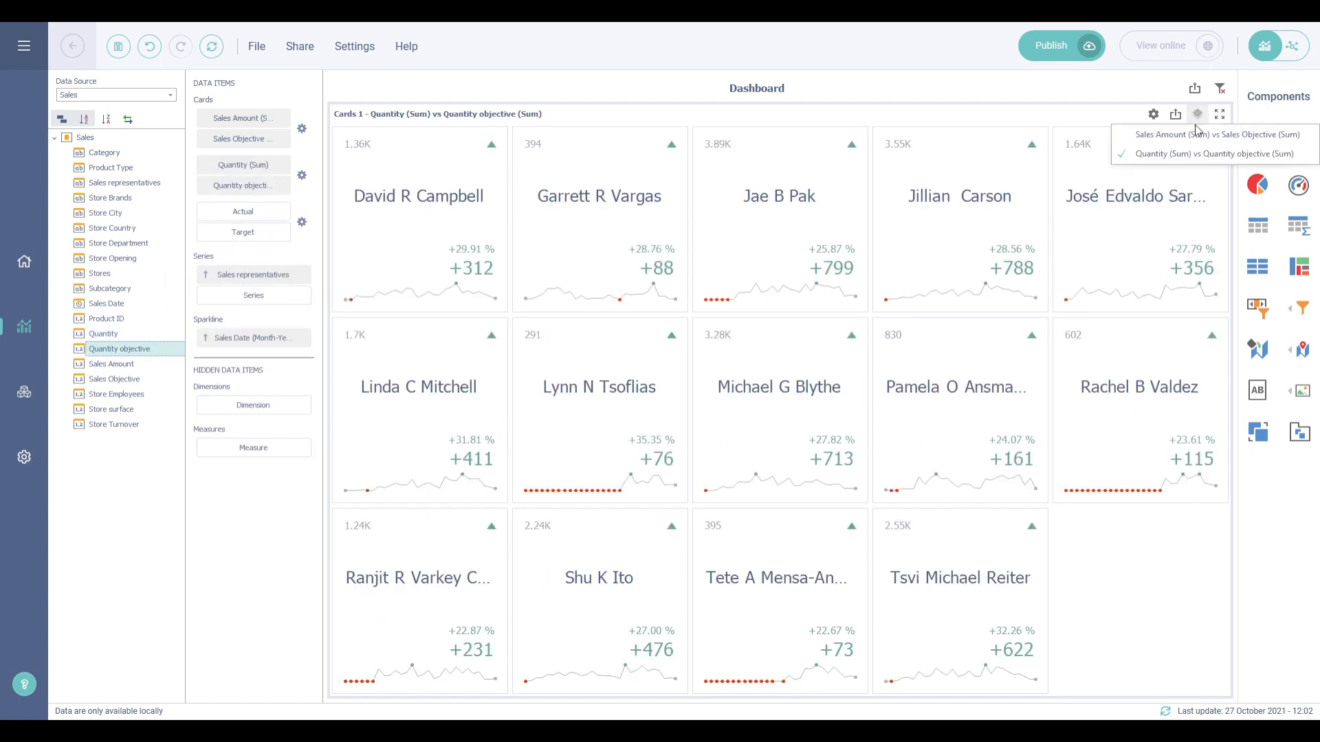
click(1192, 135)
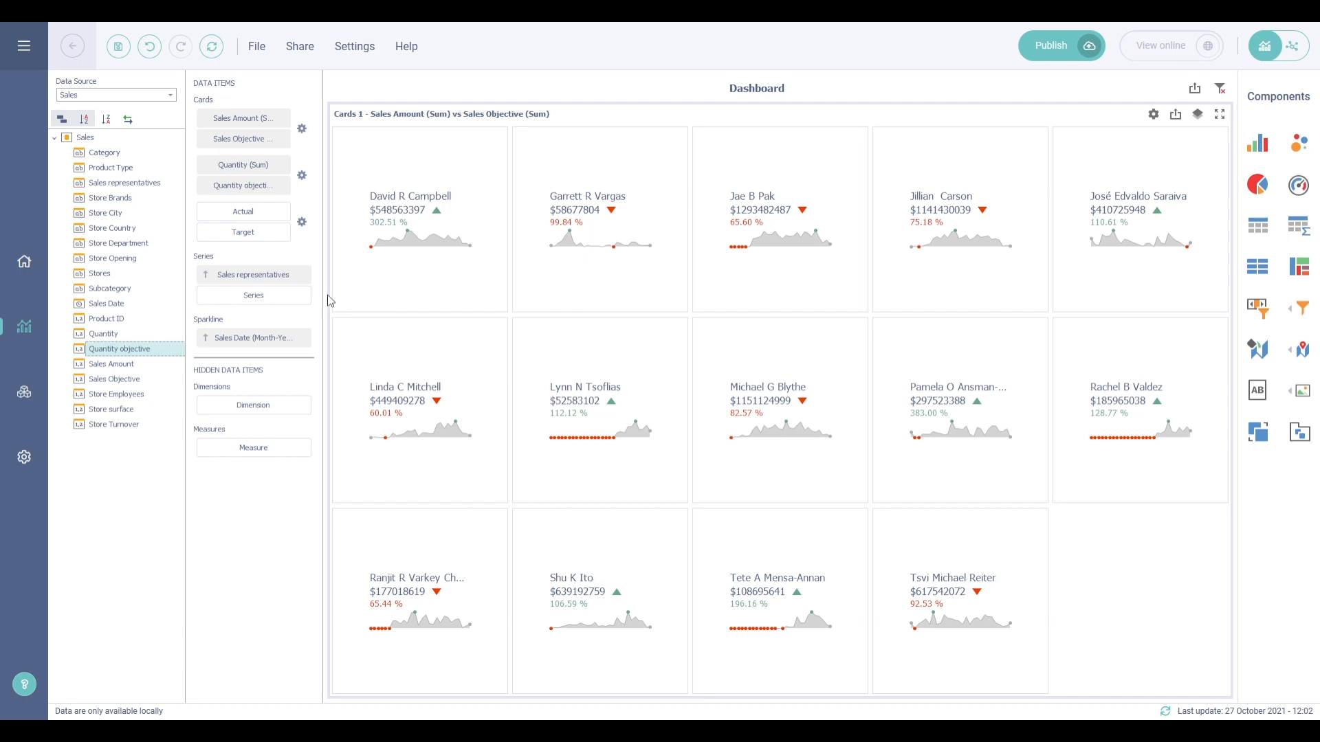
Open the format rule editor for the cards and base the new rule on the Actual value of Sales Amount vs Sales Objective.
right_click(302, 281)
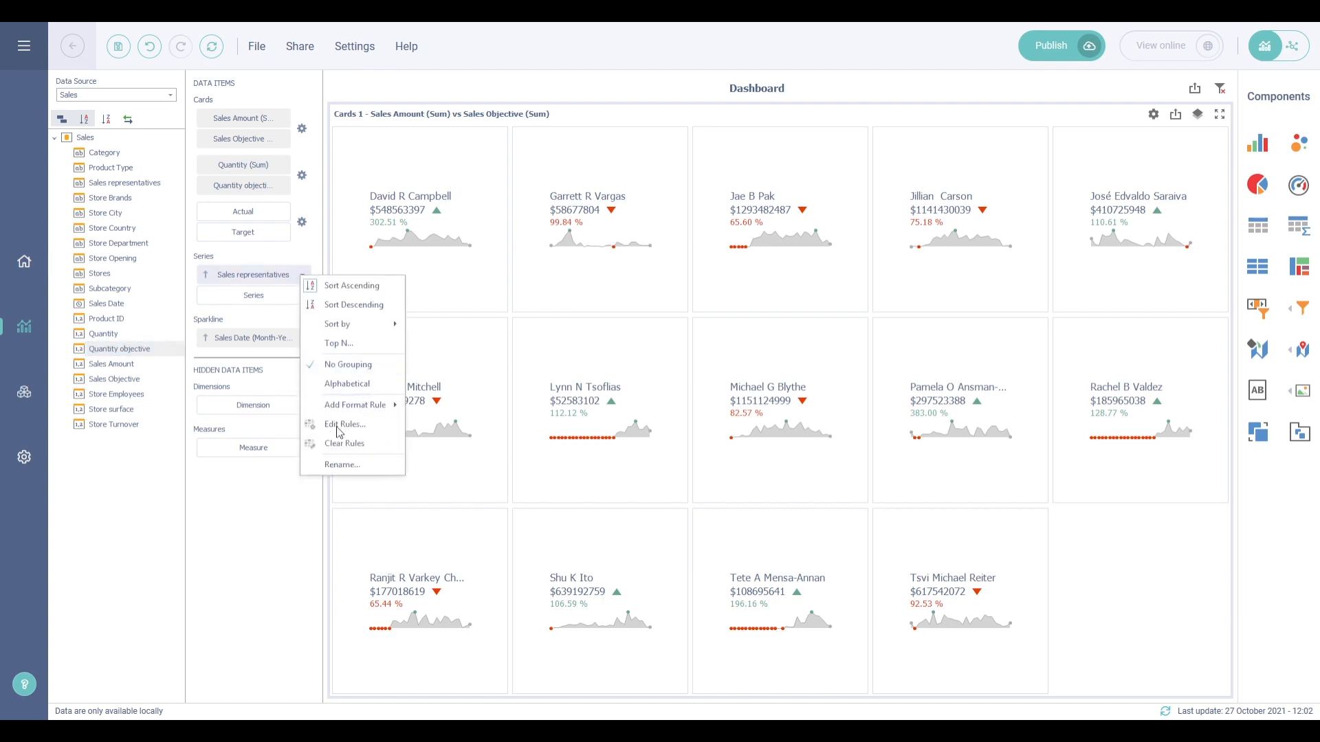
mouse_move(343, 410)
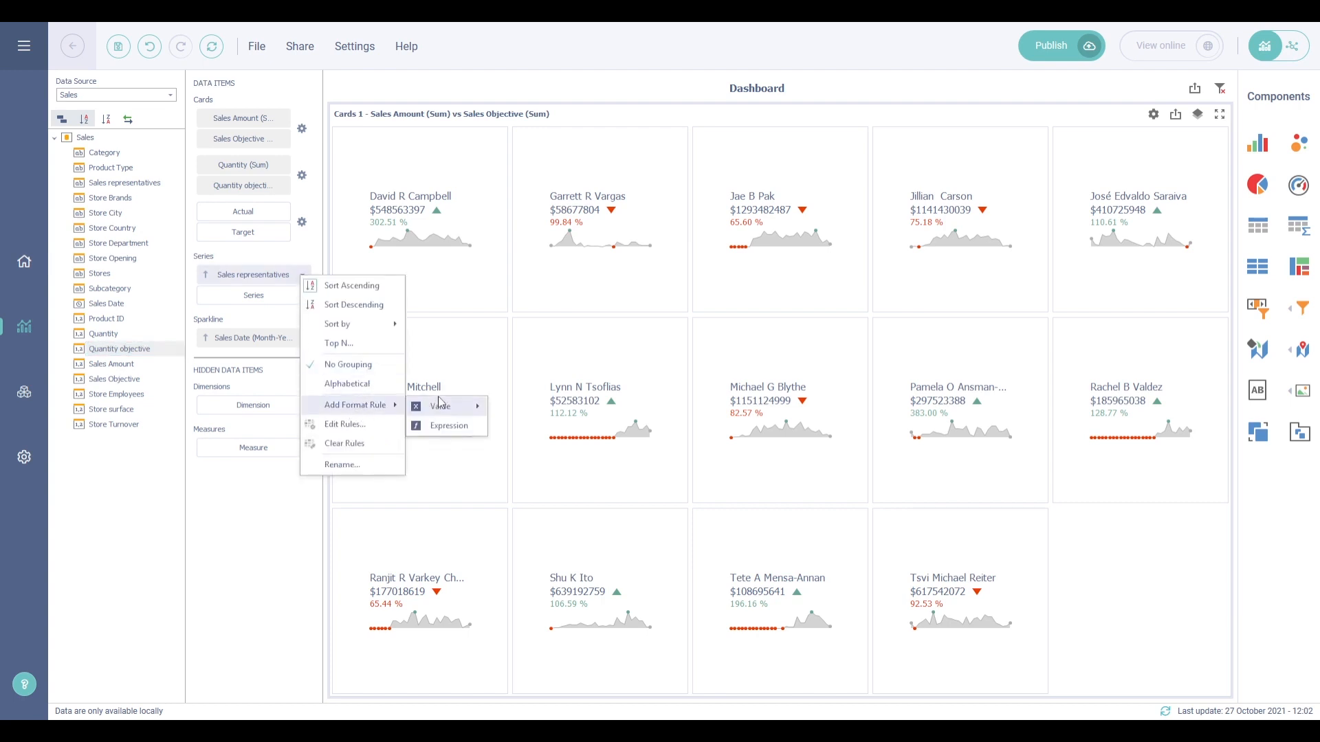
right_click(492, 282)
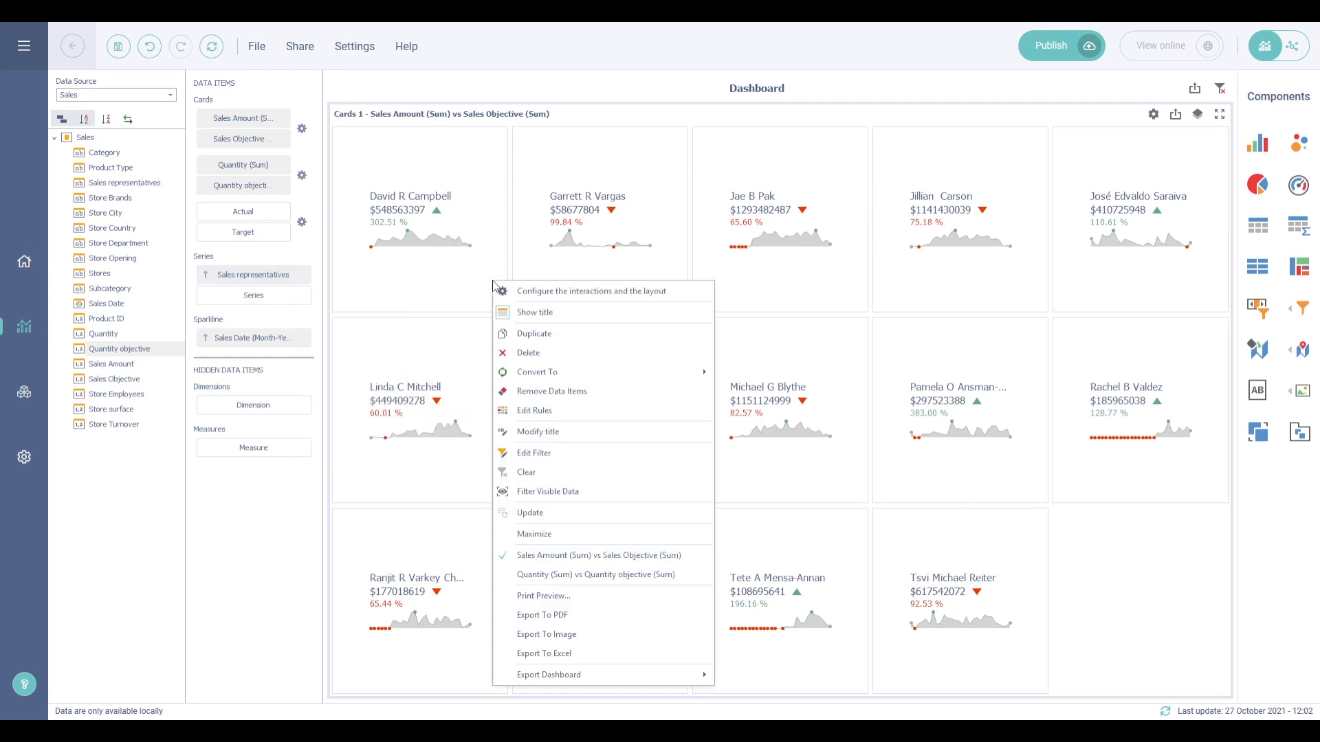
click(530, 411)
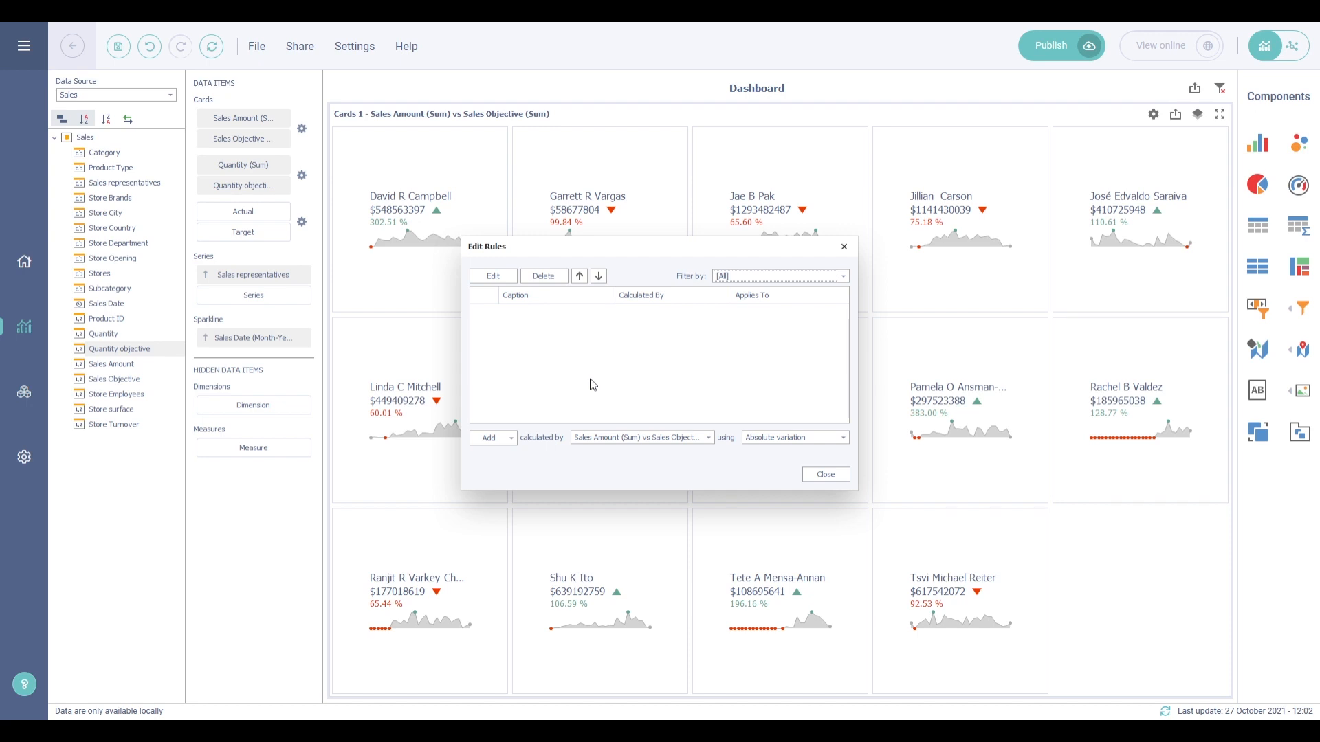
click(778, 438)
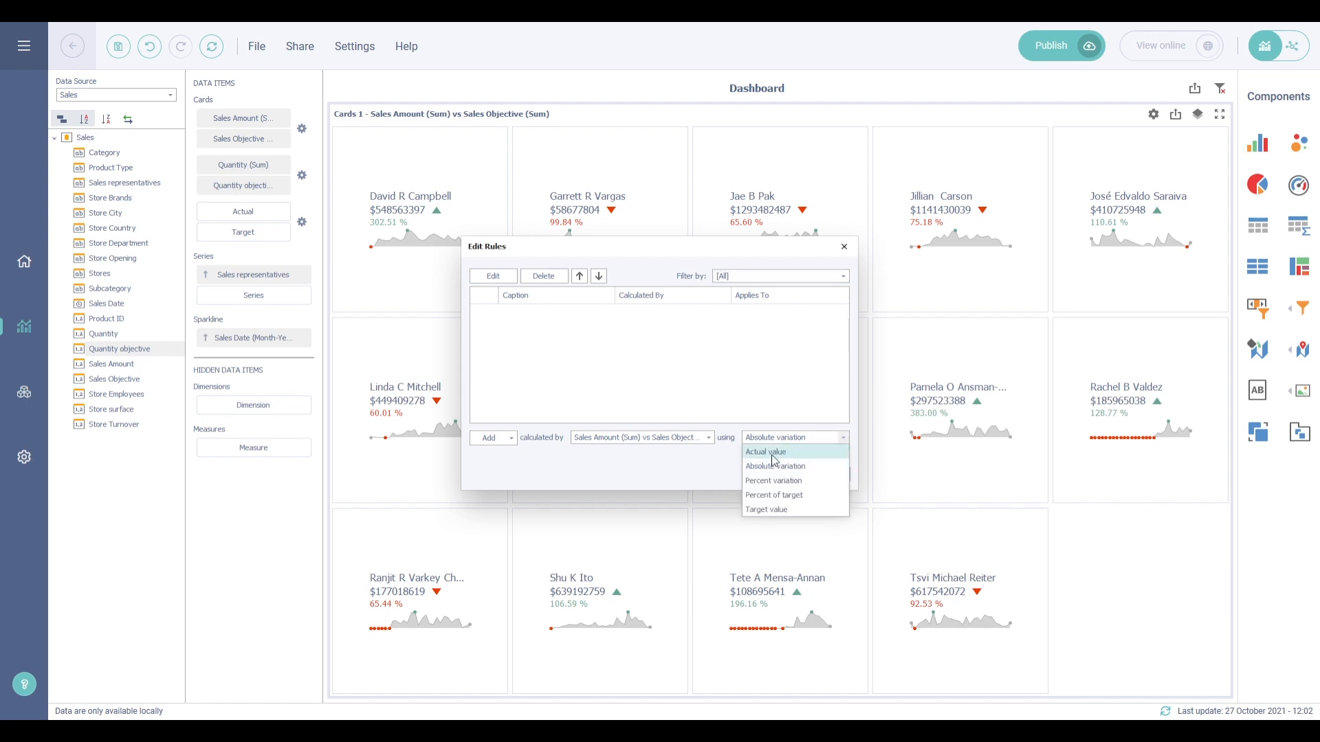
click(775, 454)
Add a Top N rule with N = 5 that gives the cards a light orange background, and close the rule editor.
click(510, 441)
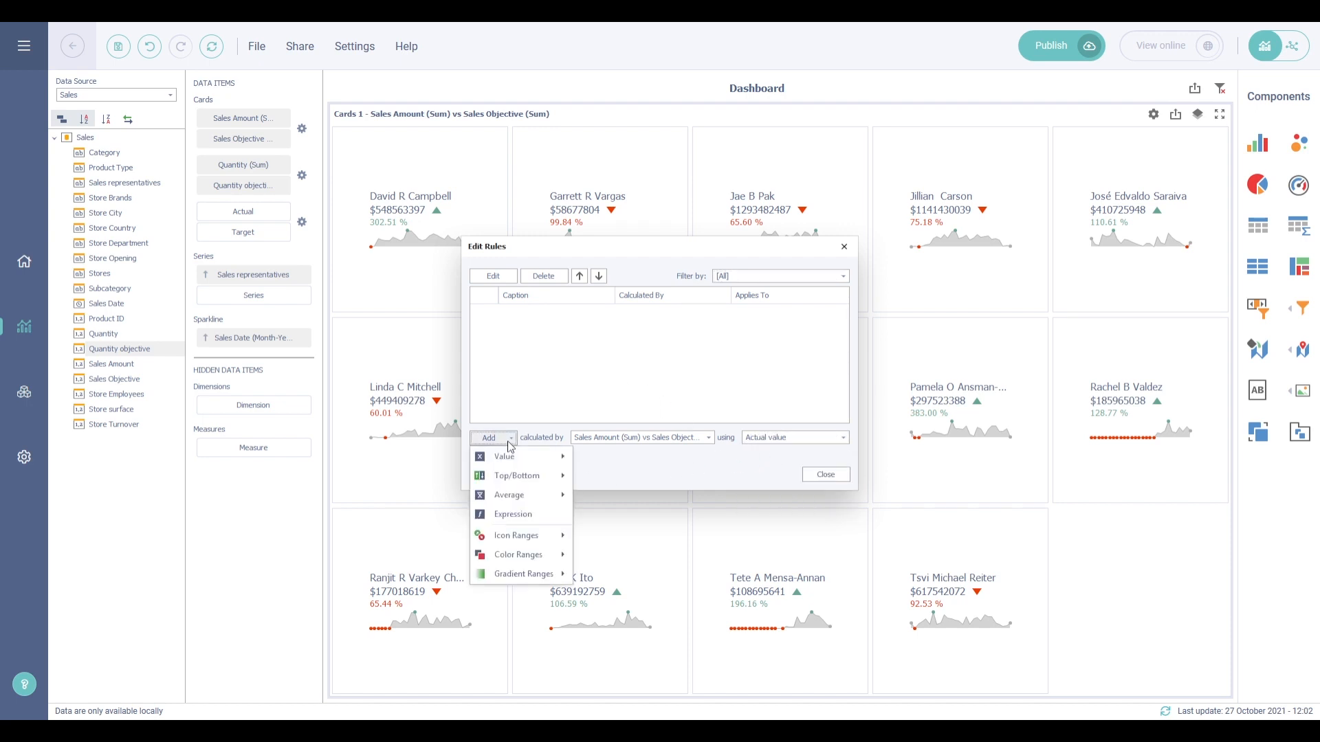
mouse_move(522, 476)
click(594, 475)
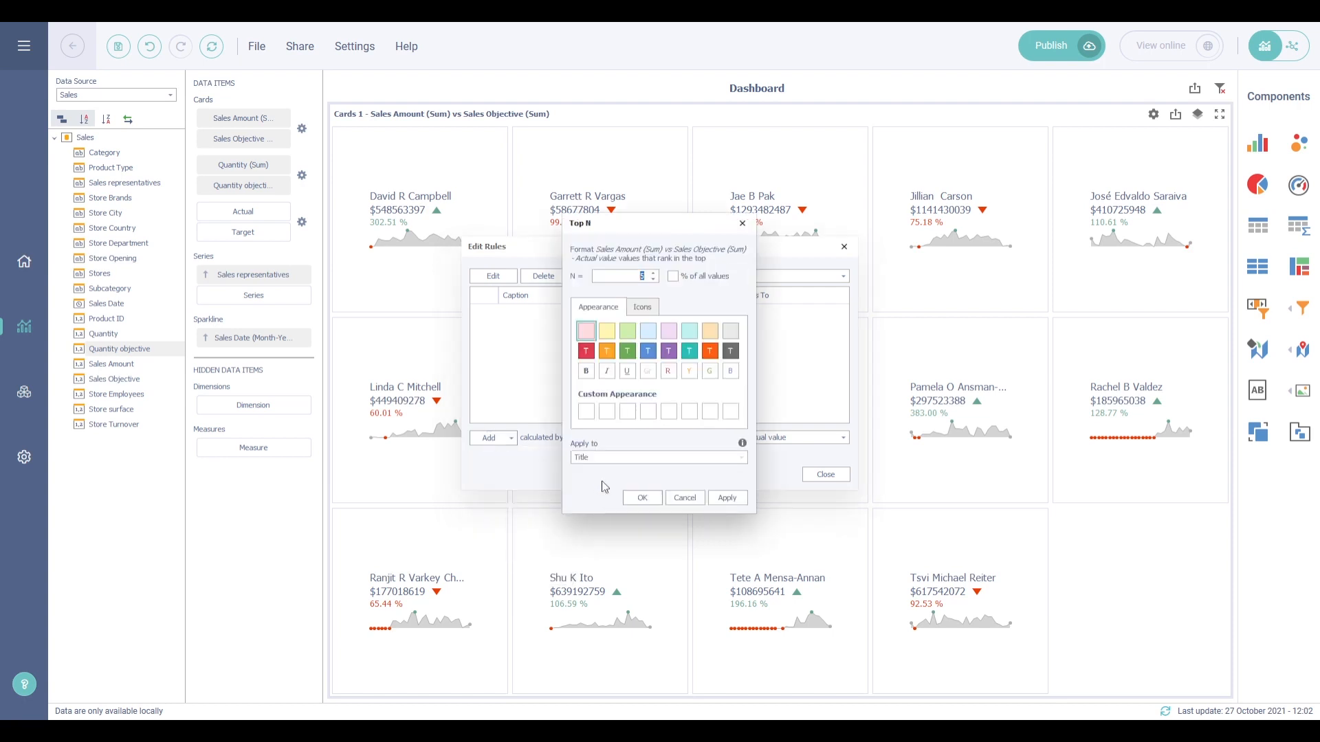
click(710, 331)
click(727, 498)
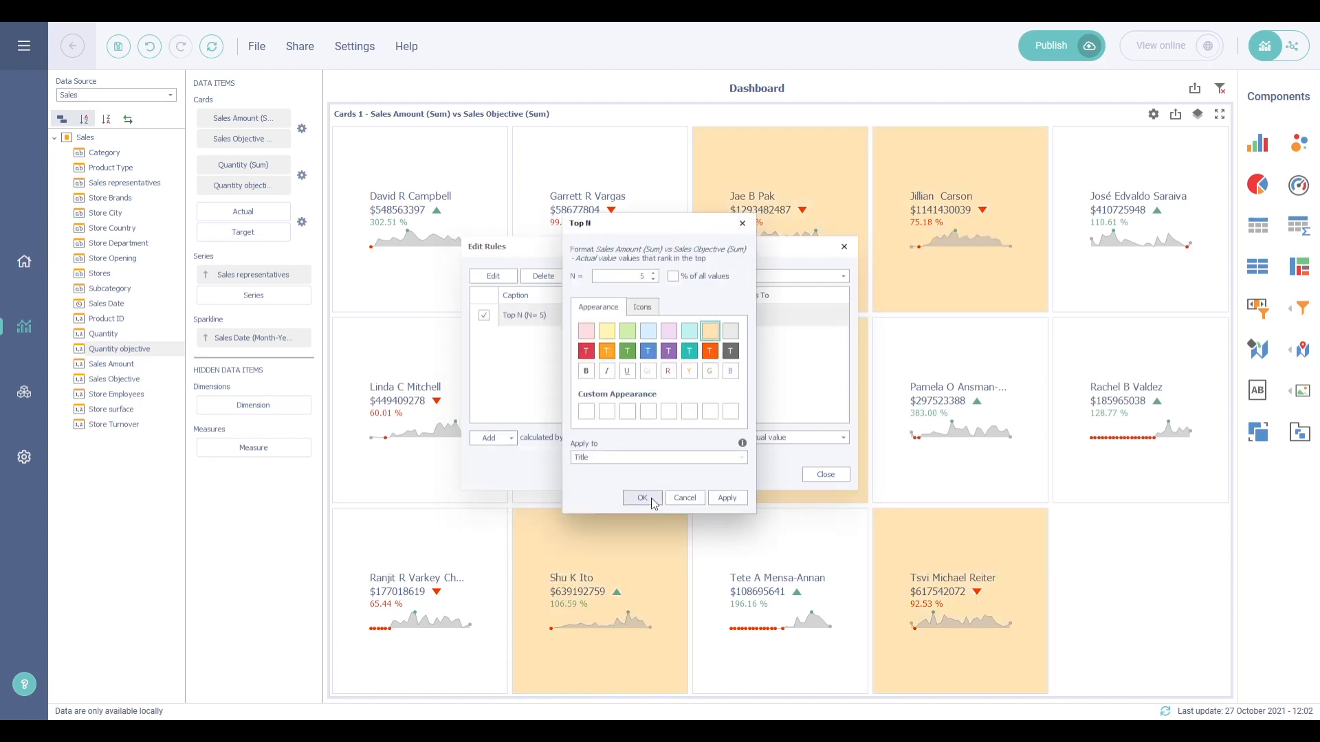
click(643, 499)
click(819, 477)
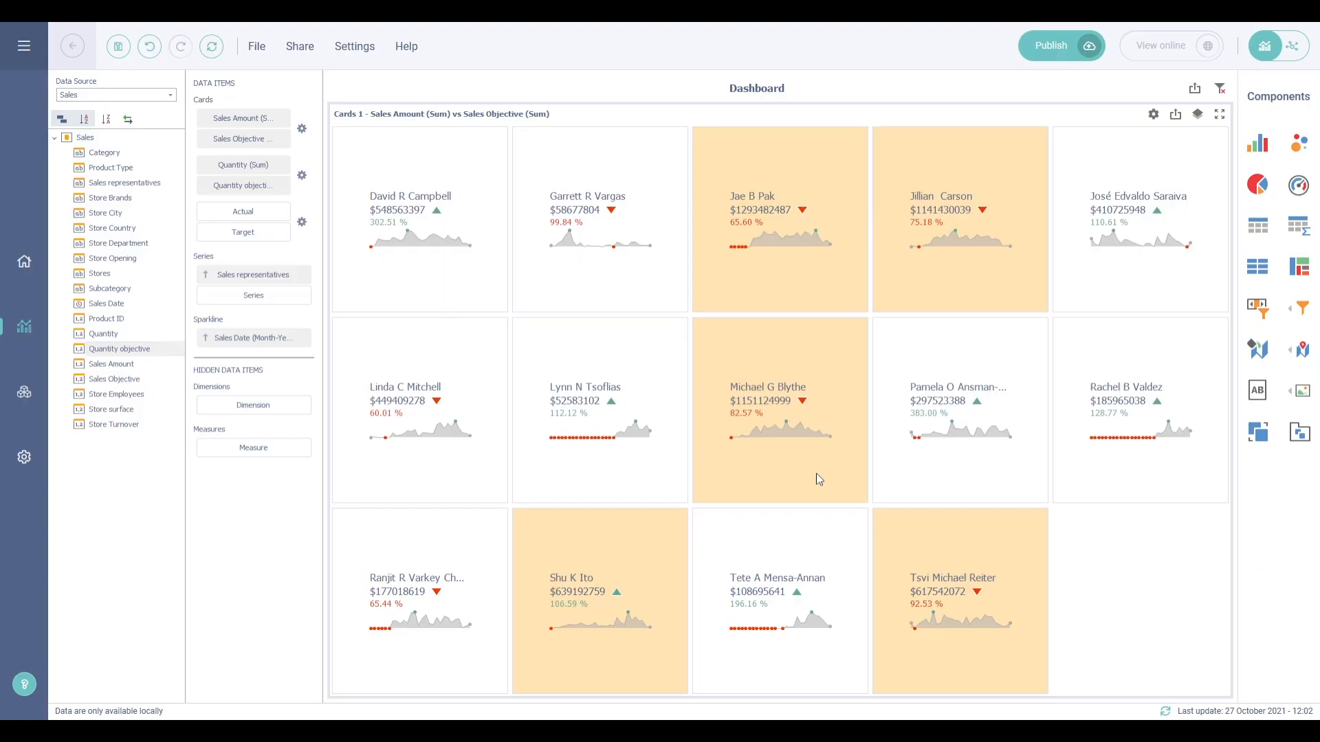